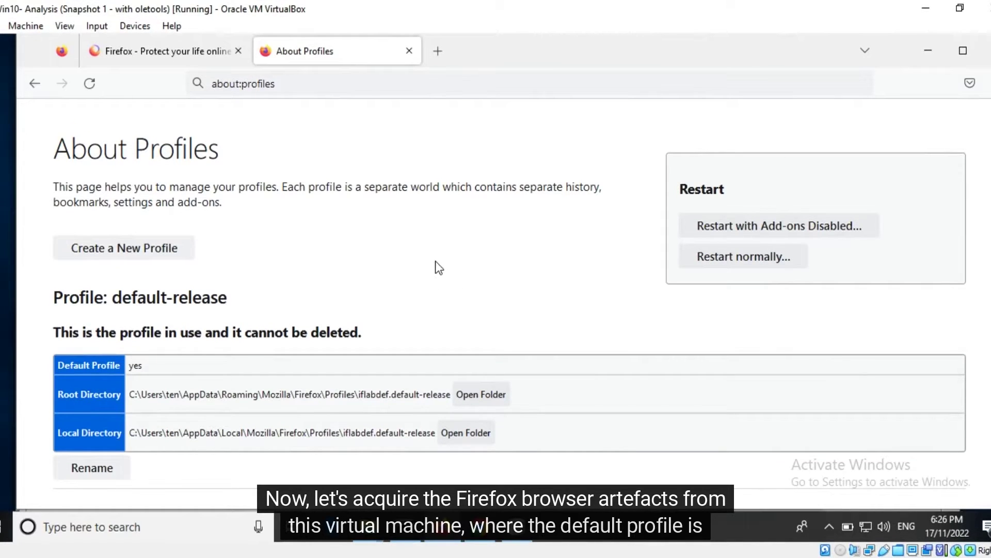
Minimize Command Prompt to view the about:profiles paths, then bring up File Explorer on Local Disk (C:)
left_click(413, 524)
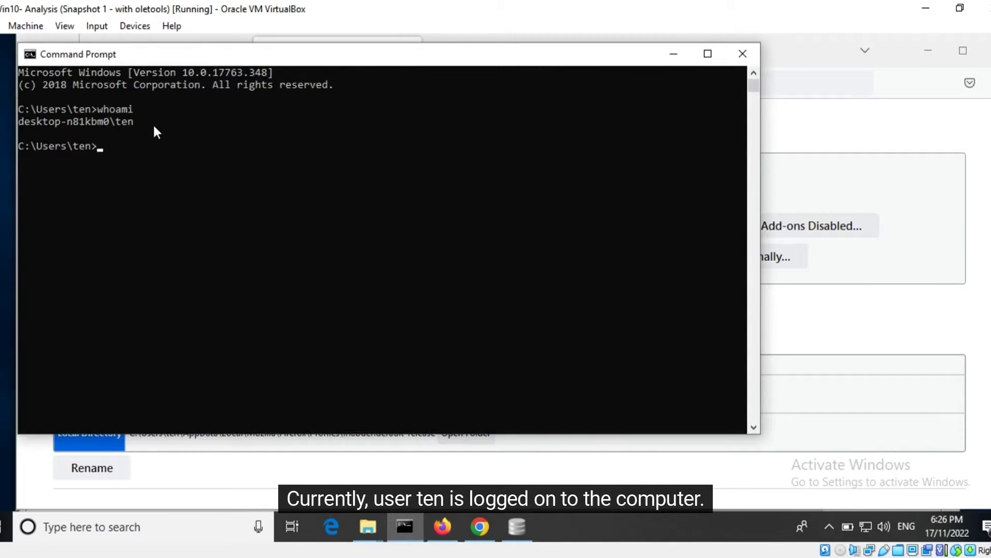
left_click(684, 60)
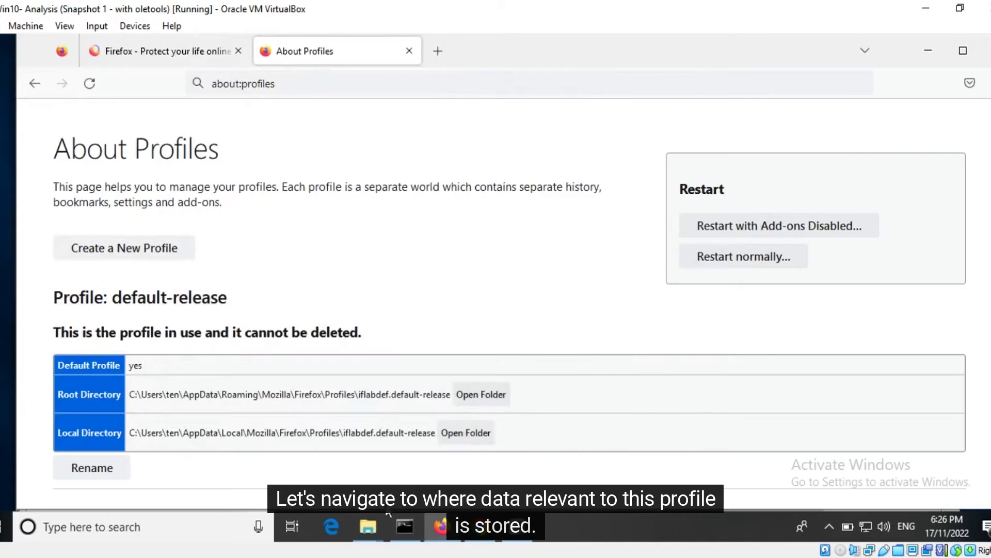
mouse_move(368, 526)
left_click(433, 465)
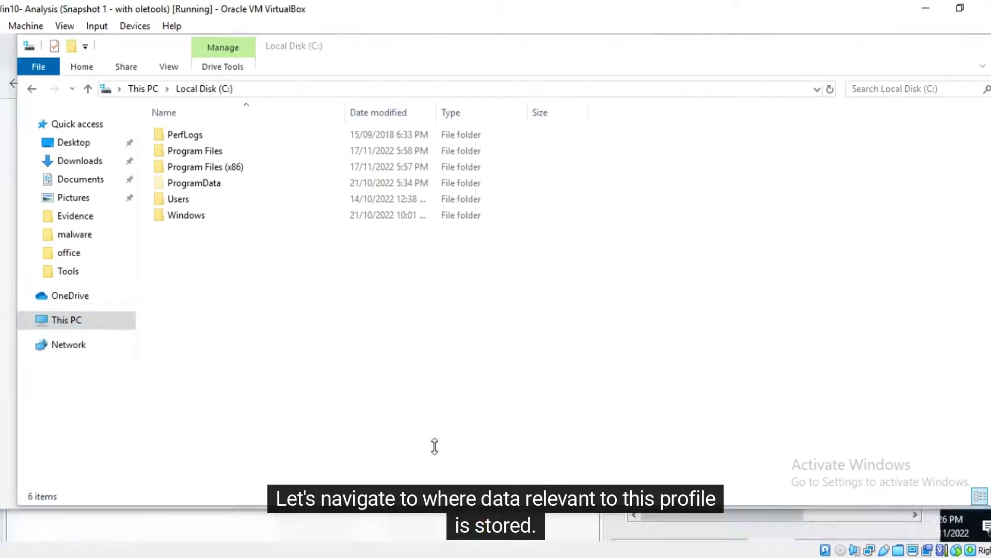
Navigate to Users\ten\AppData\Roaming\Mozilla\Firefox\Profiles\iflabdef.default-release, confirming hidden items are shown
double_click(238, 201)
double_click(215, 168)
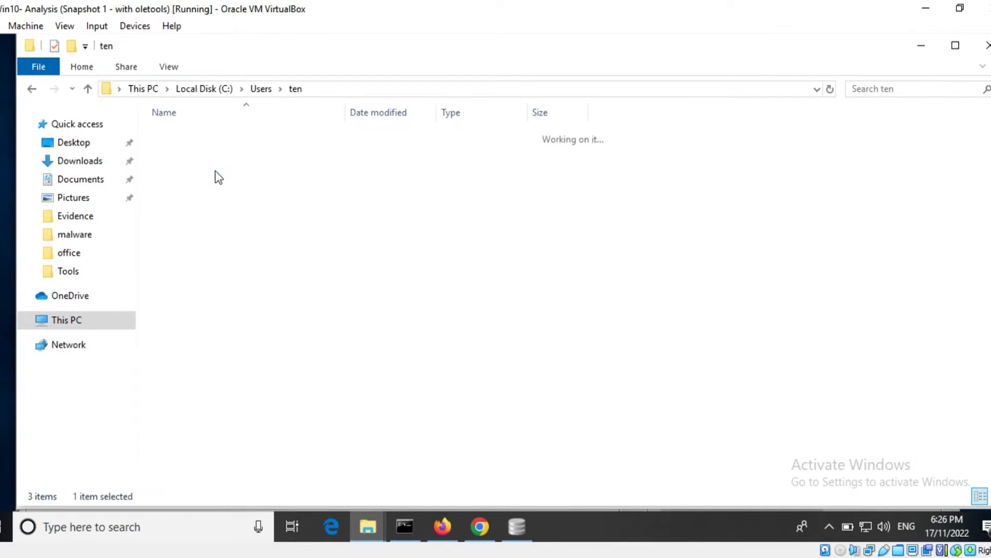
left_click(216, 168)
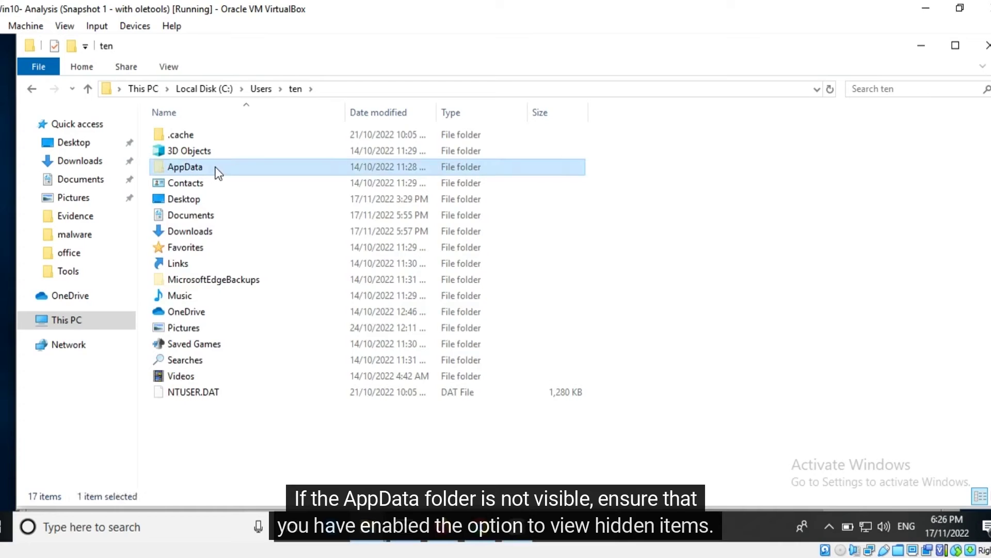
left_click(171, 69)
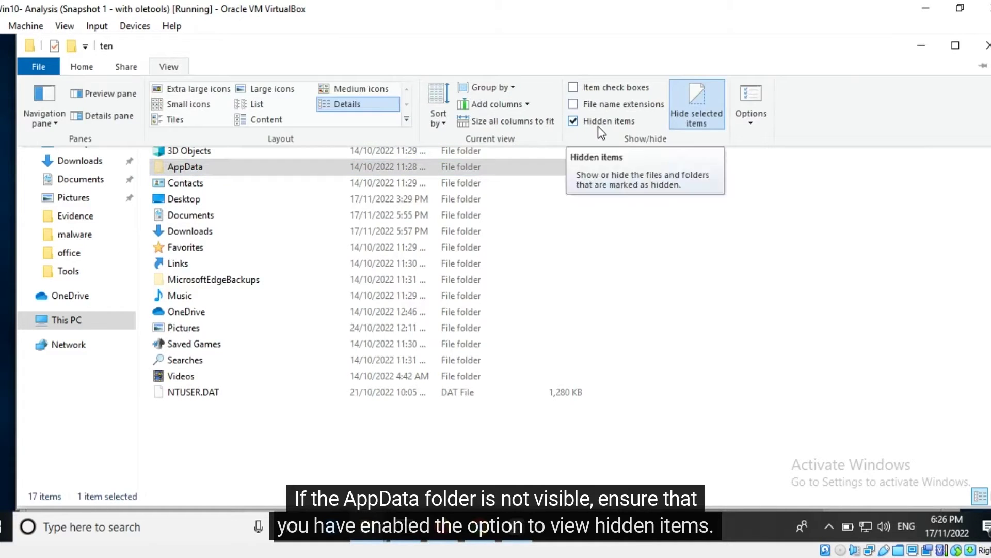
left_click(314, 167)
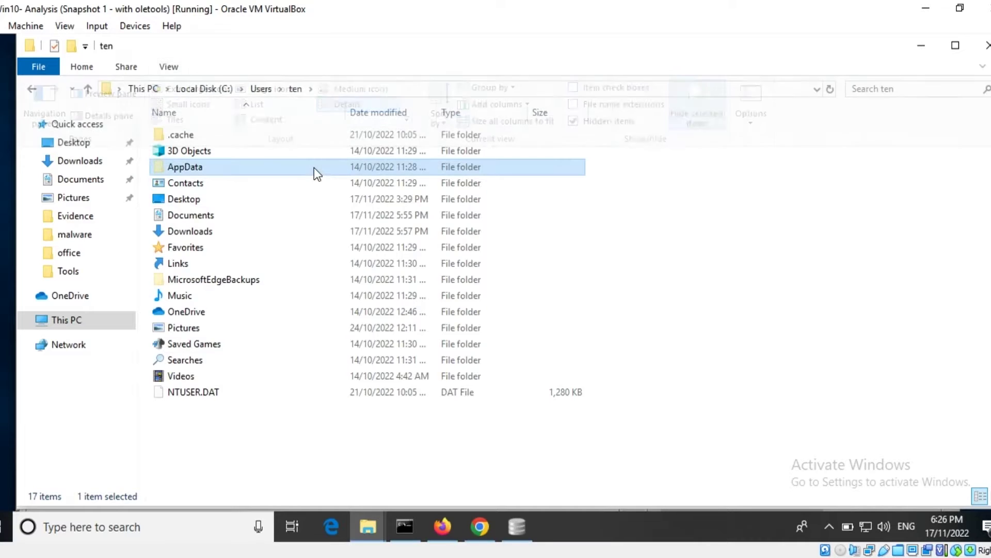
double_click(314, 167)
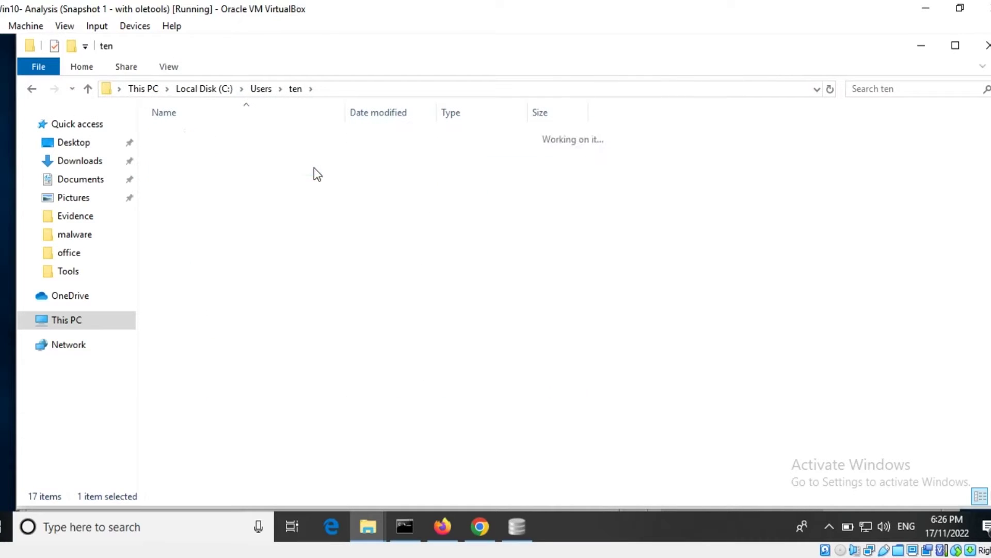
double_click(283, 168)
double_click(276, 165)
double_click(253, 151)
double_click(249, 184)
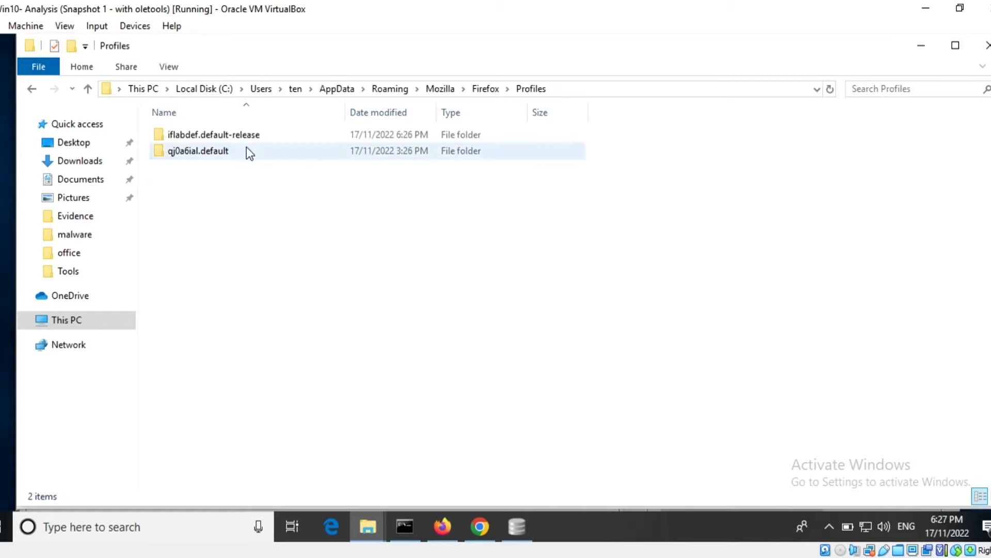
double_click(246, 135)
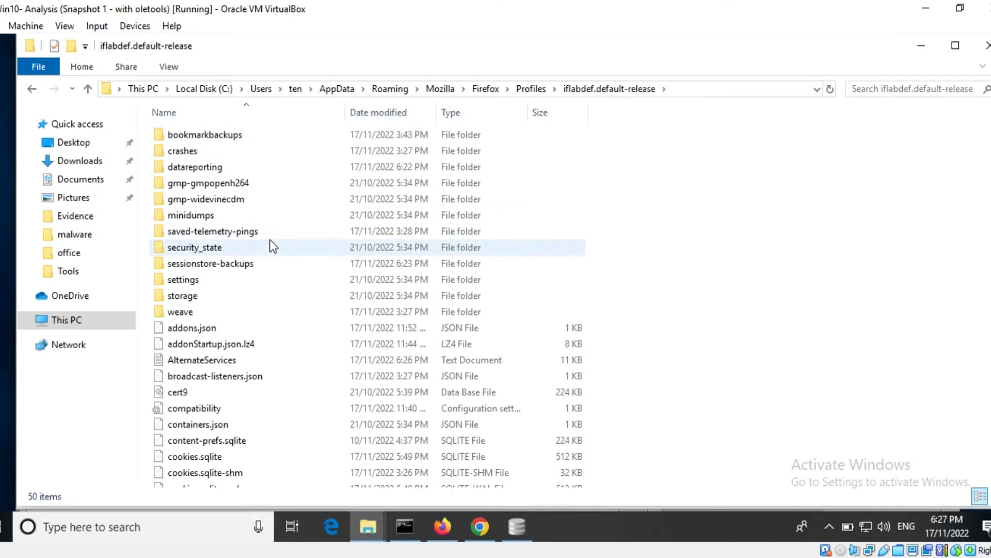
Select cookies.sqlite, places.sqlite and formhistory.sqlite together, then bring forward the Firefox Browser Artifacts folder
scroll(269, 242, "down", 2)
scroll(272, 244, "down", 3)
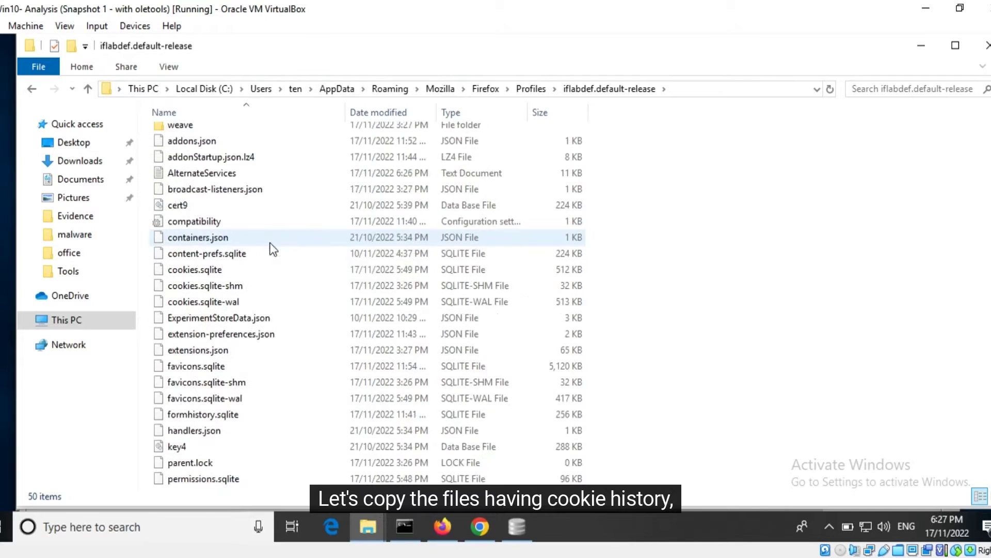
left_click(233, 222)
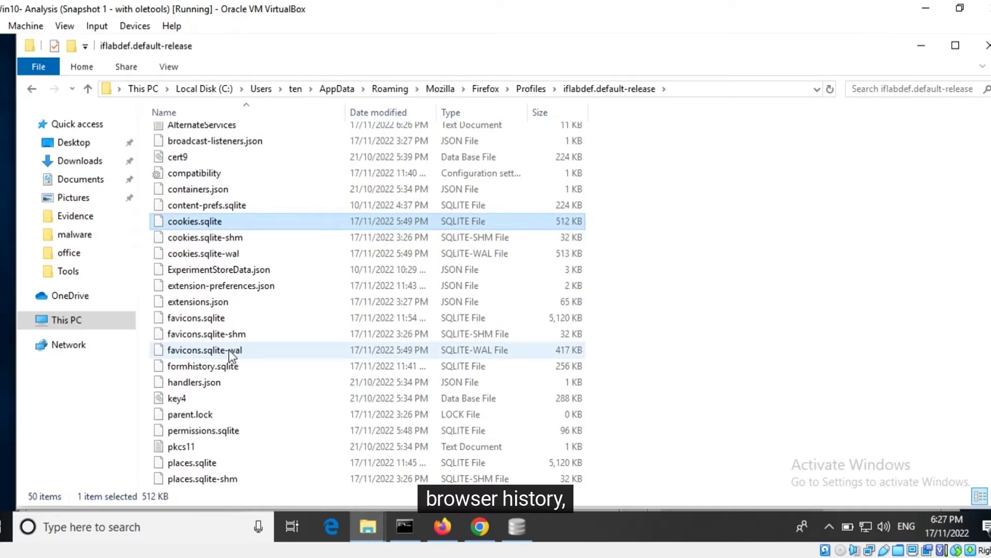
left_click(205, 461, "ctrl")
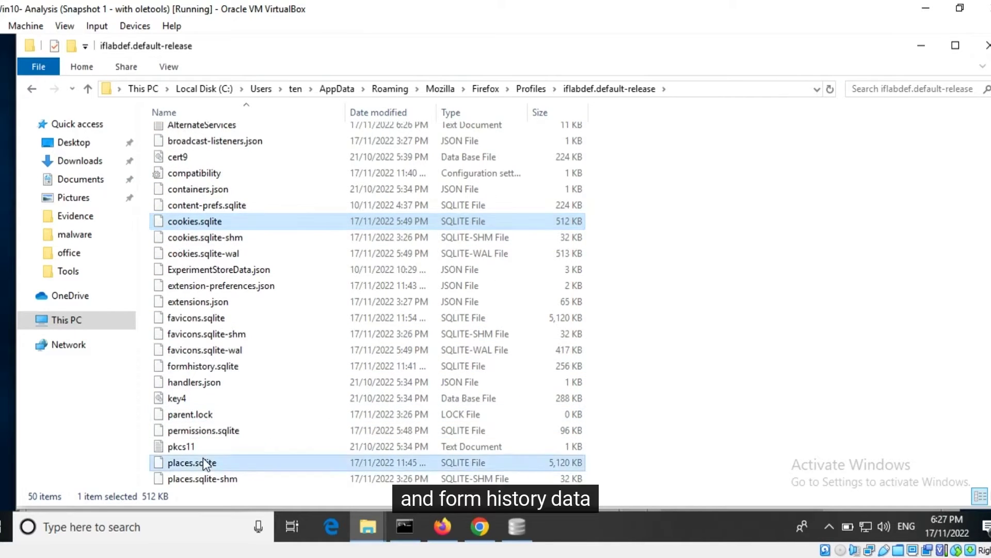
left_click(207, 365, "ctrl")
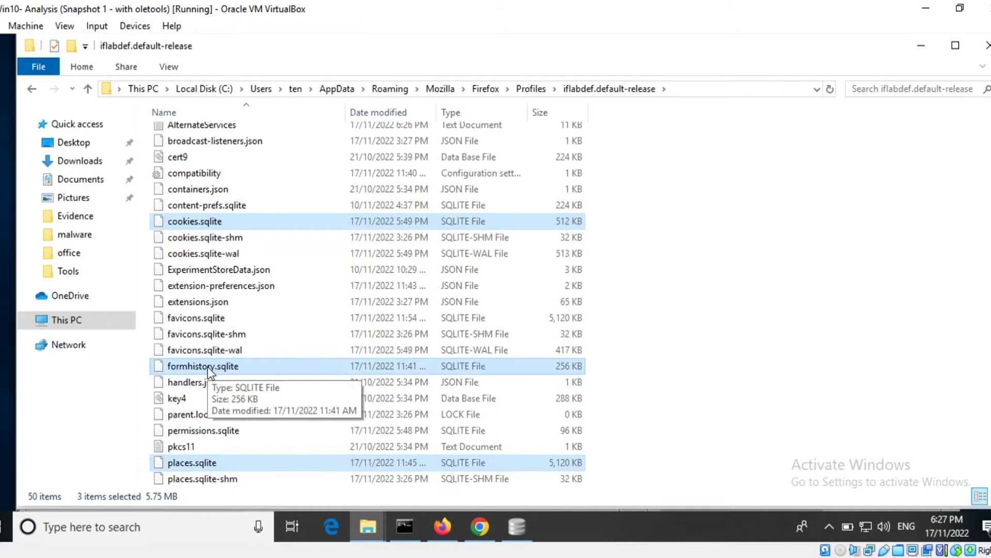
mouse_move(370, 528)
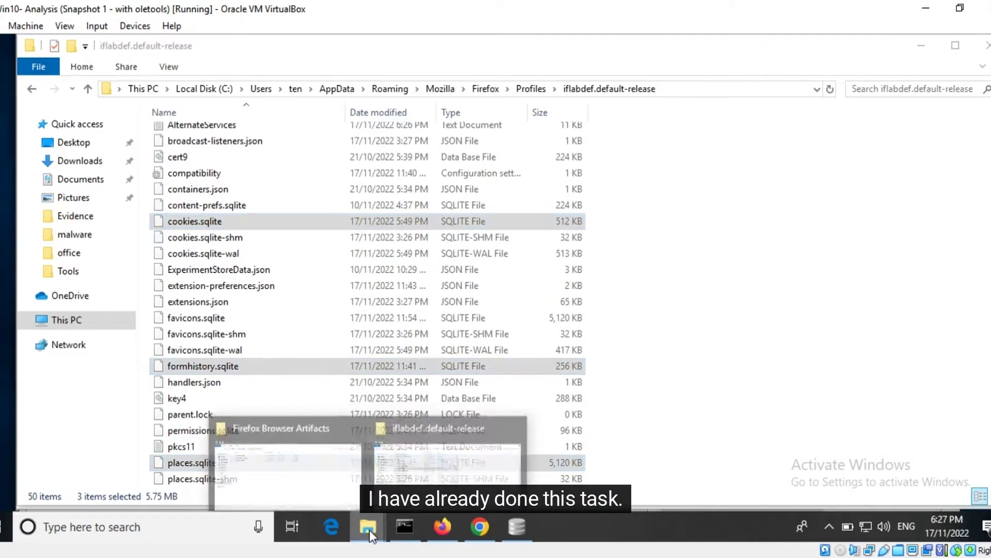
left_click(332, 485)
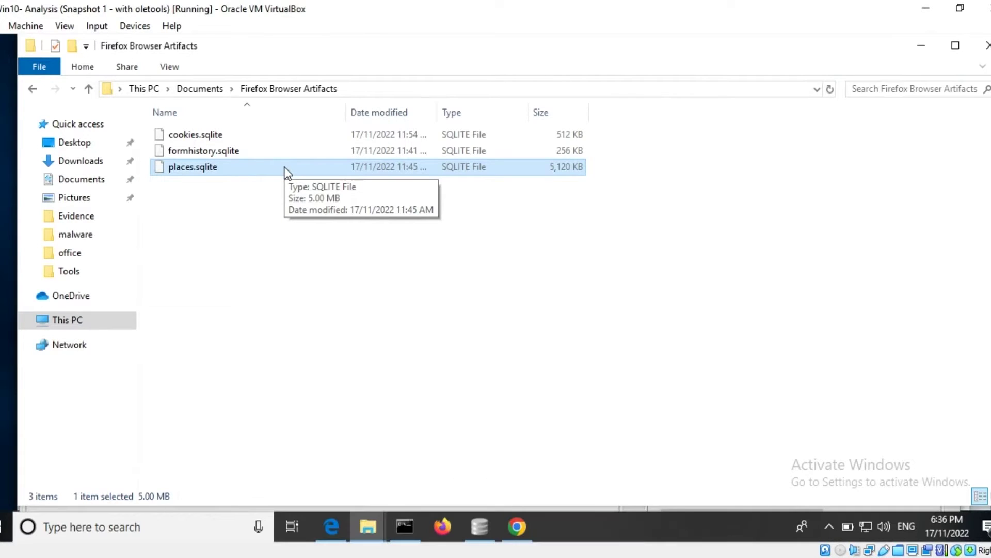
Drag places.sqlite from the Firefox Browser Artifacts folder into DB Browser for SQLite to open it
left_click_drag(285, 173, 322, 253)
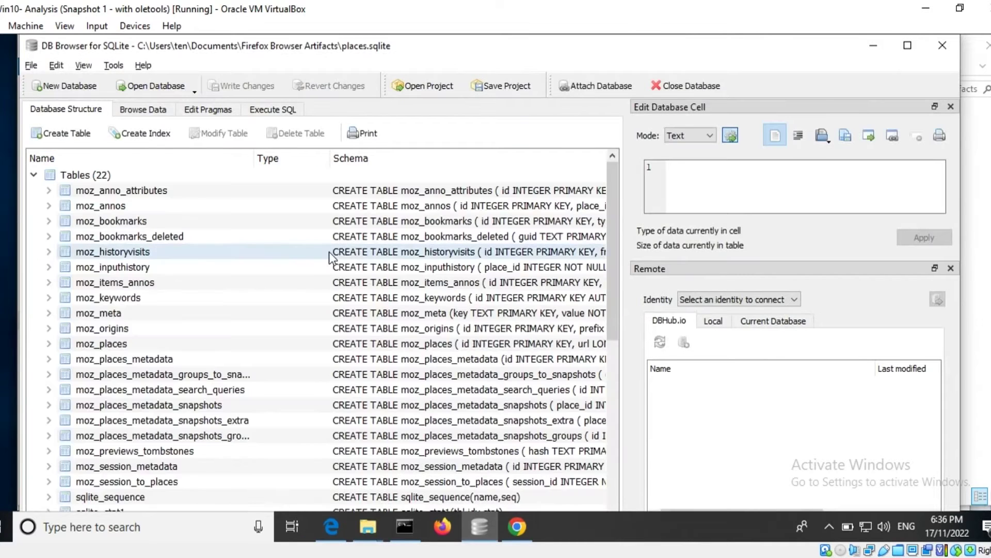
Browse the moz_places table and copy row 57's google.com last_visit_date from the cell editor
left_click(149, 110)
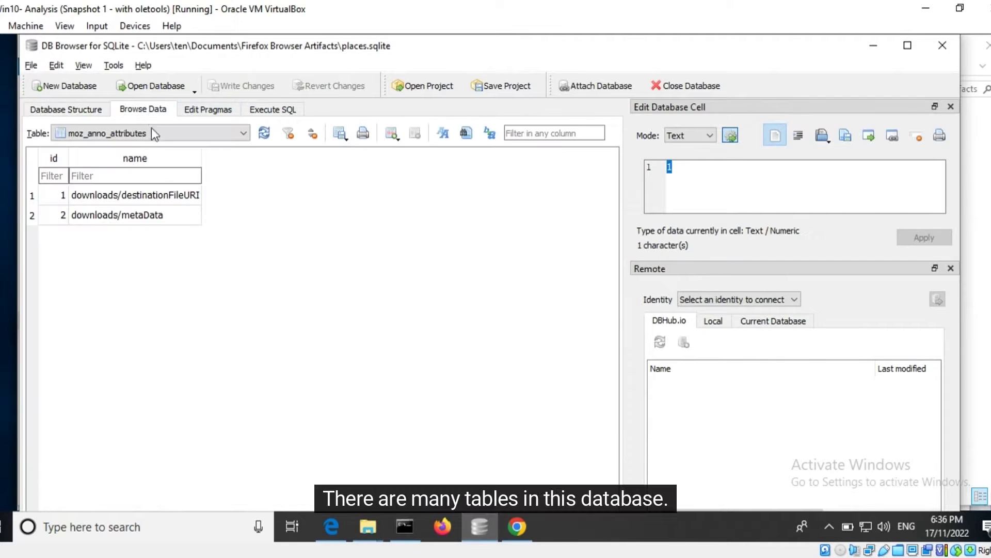
left_click(155, 135)
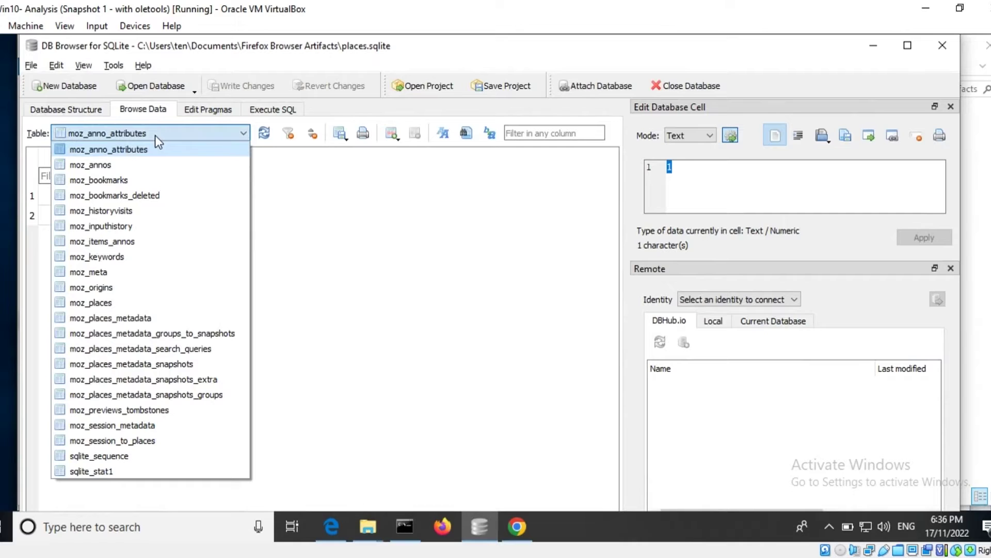
left_click(150, 304)
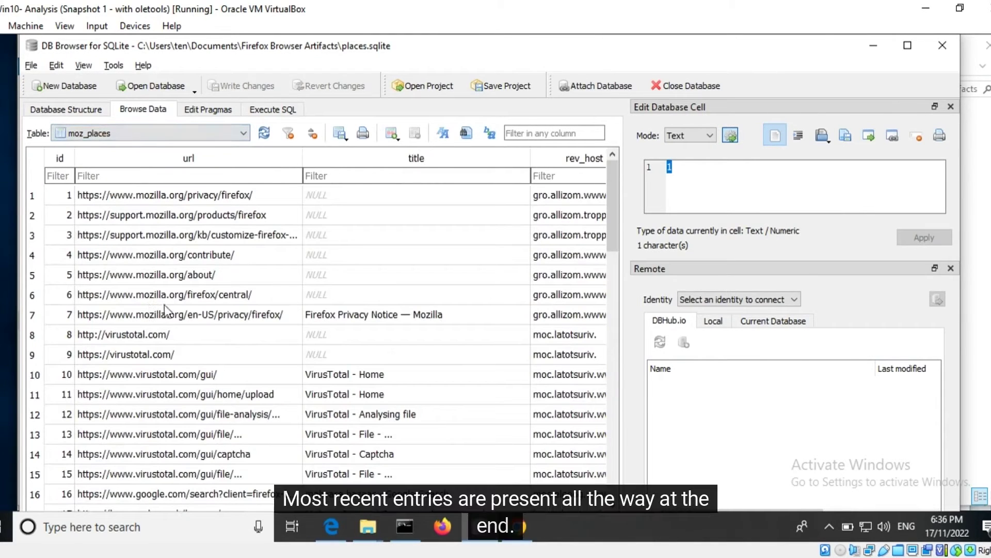
scroll(185, 300, "down", 14)
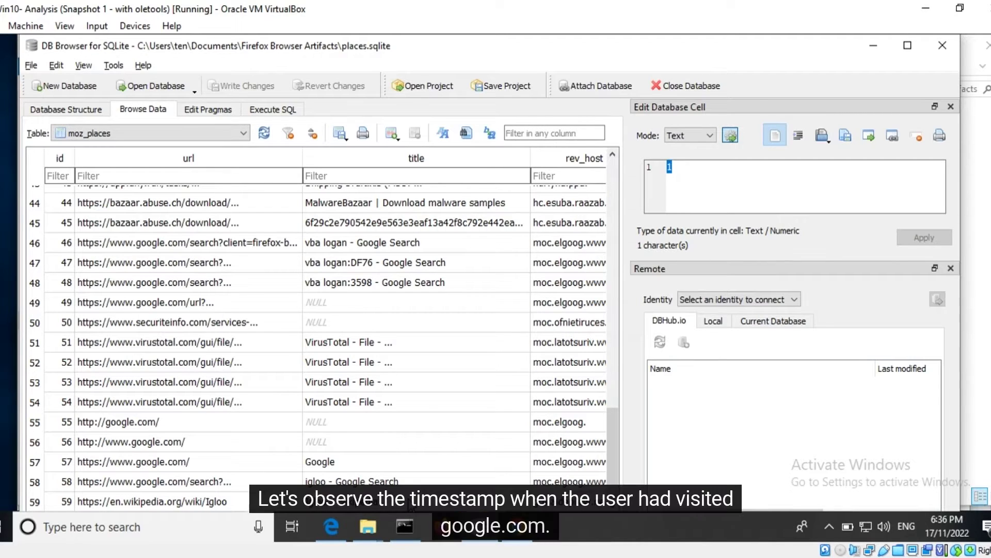
left_click(352, 457)
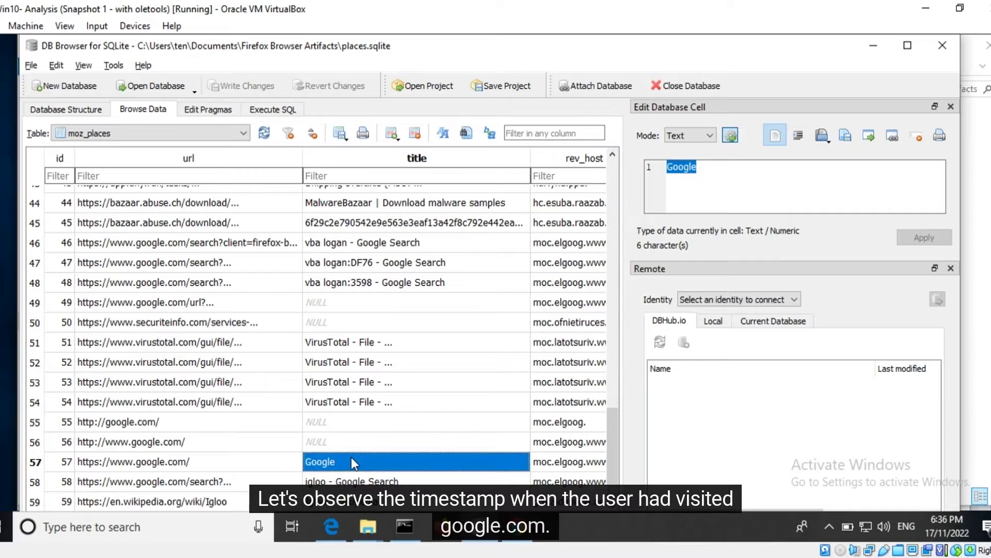
key("Right")
key("Right")
key("Right")
key("Right")
key("Right")
key("Right")
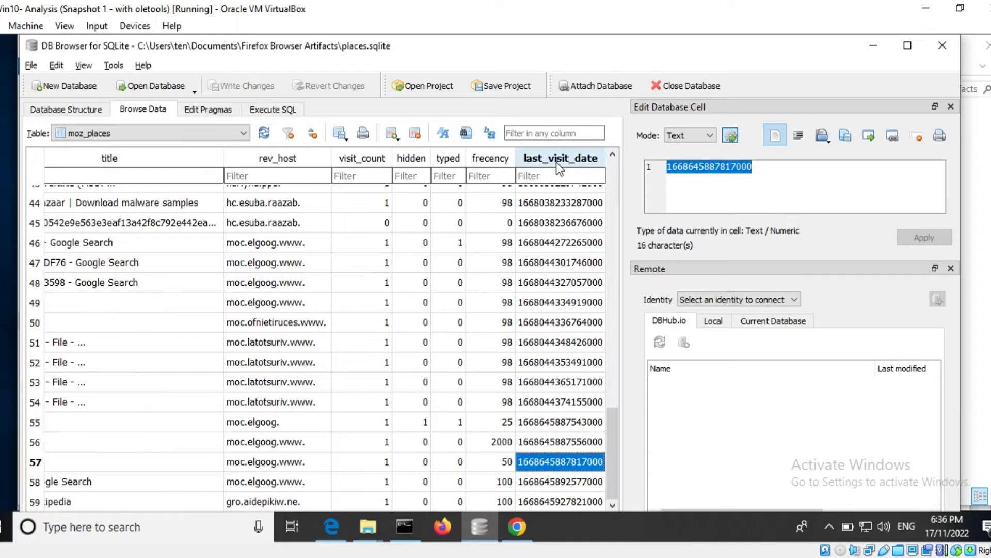
right_click(684, 167)
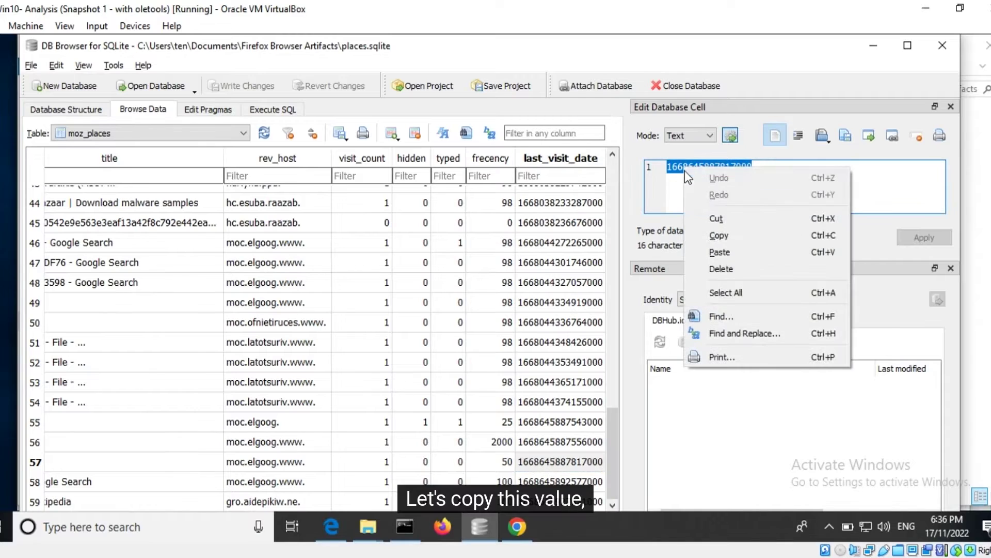
left_click(725, 239)
left_click(329, 527)
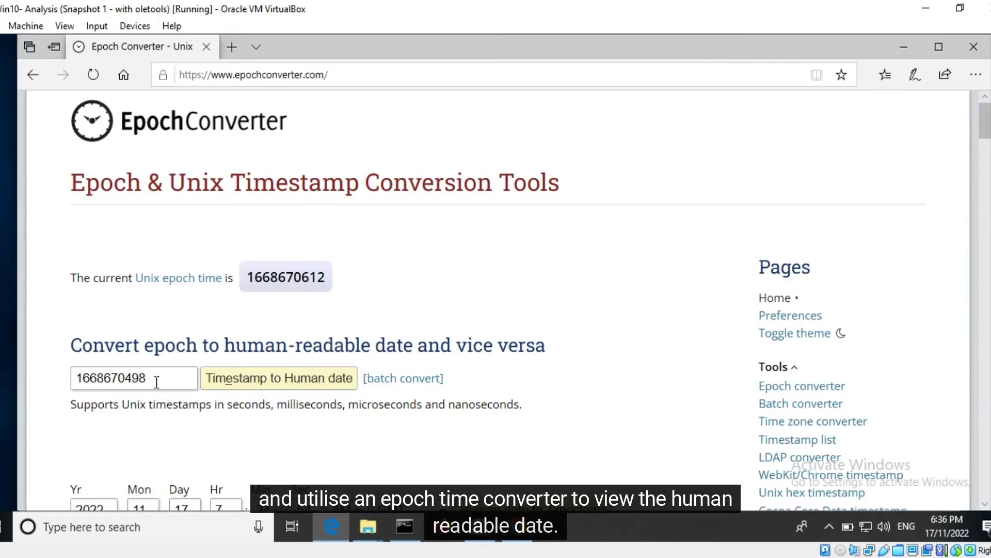
double_click(97, 369)
key("BackSpace")
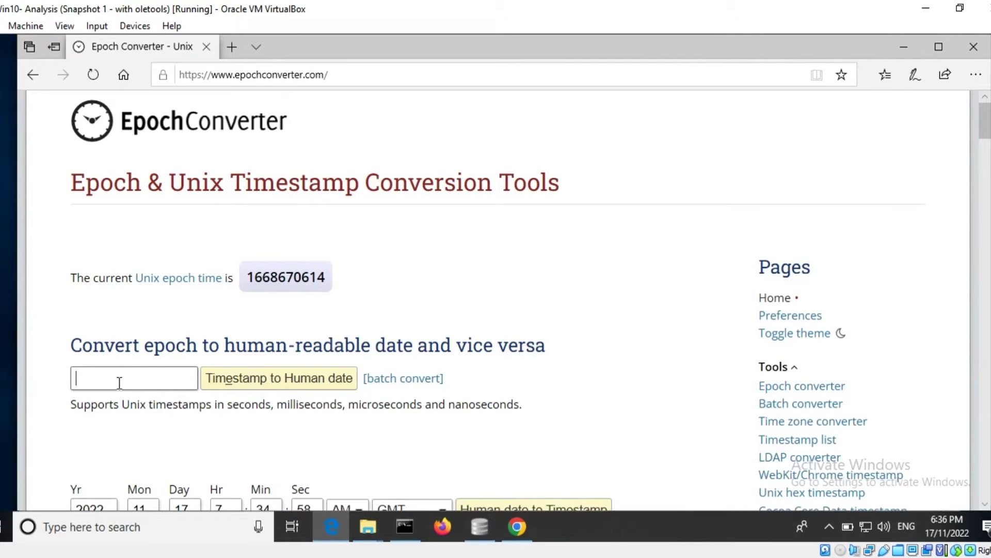
right_click(117, 380)
left_click(136, 393)
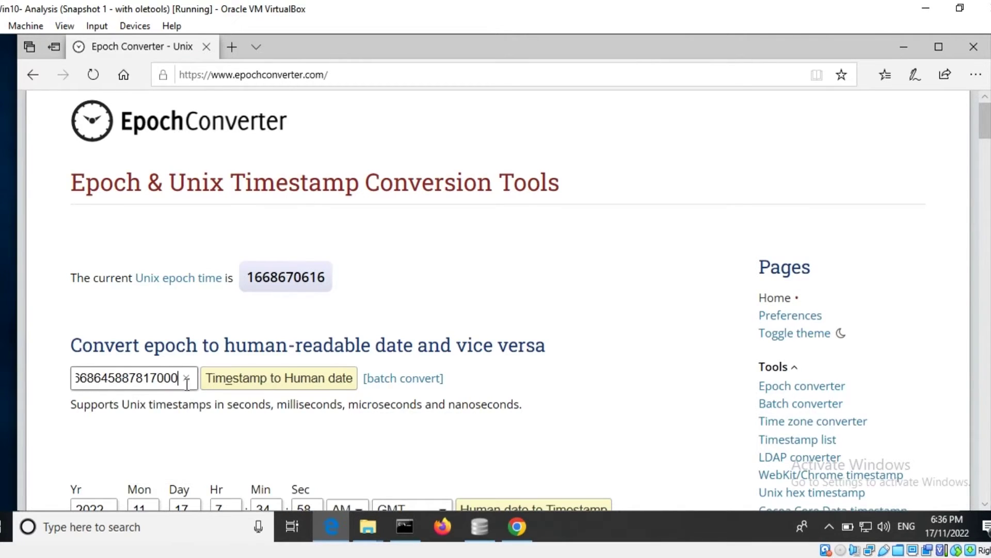
left_click(215, 382)
scroll(442, 390, "down", 1)
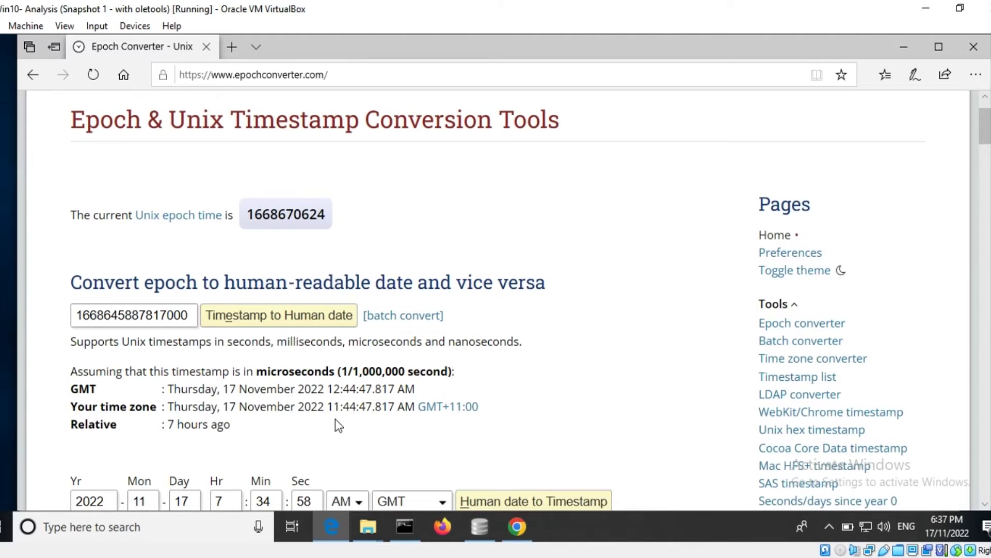
left_click(483, 524)
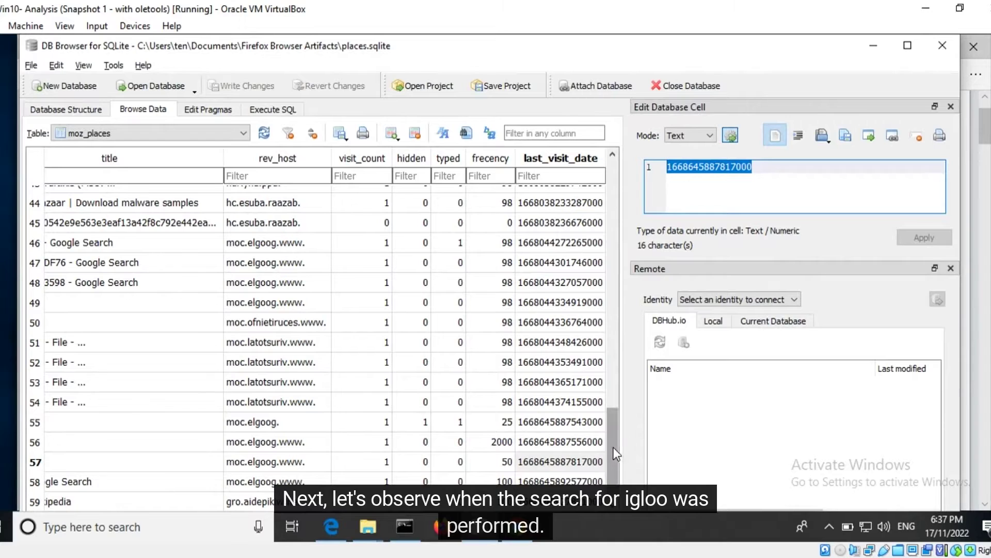
left_click(601, 462)
key("Left")
key("Left")
key("Left")
key("Left")
key("Left")
key("Left")
key("Left")
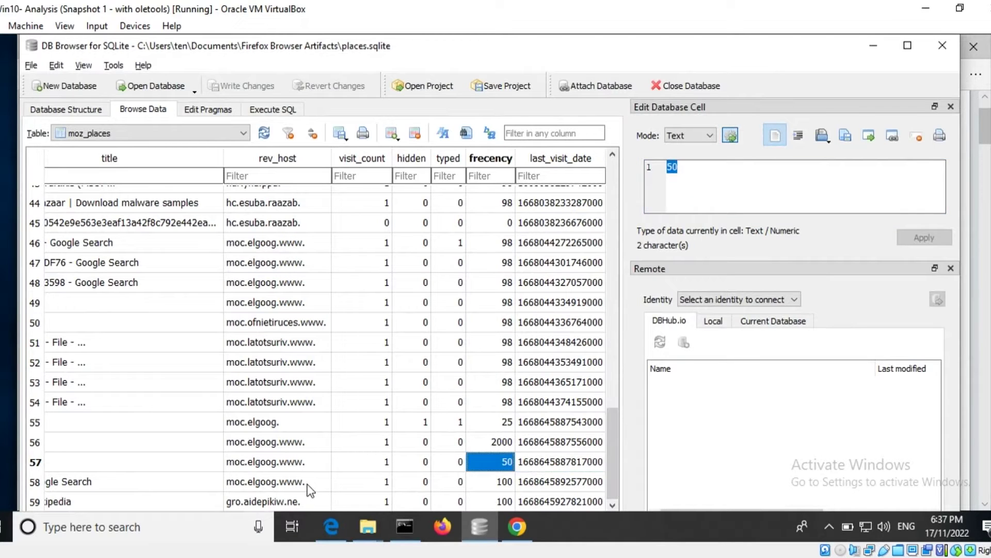
key("Down")
key("Right")
key("Right")
key("Right")
key("Right")
key("Right")
key("Right")
key("Right")
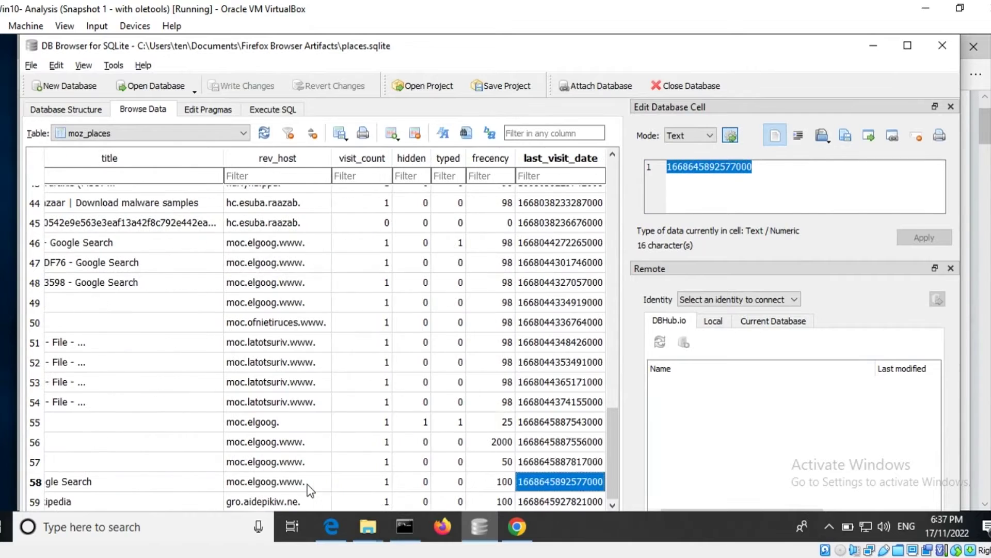
right_click(705, 171)
left_click(737, 238)
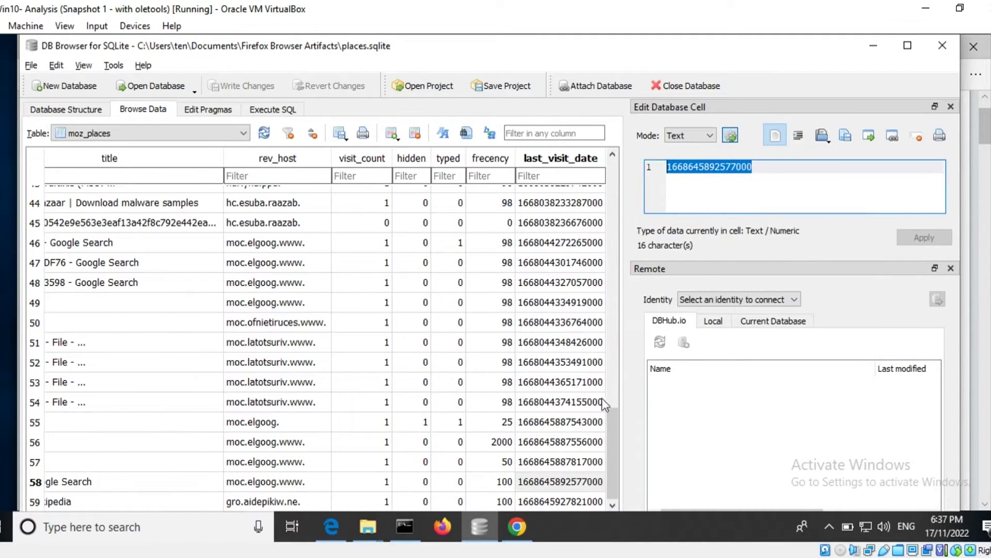
left_click(332, 528)
left_click(174, 315)
key("ctrl+a")
key("BackSpace")
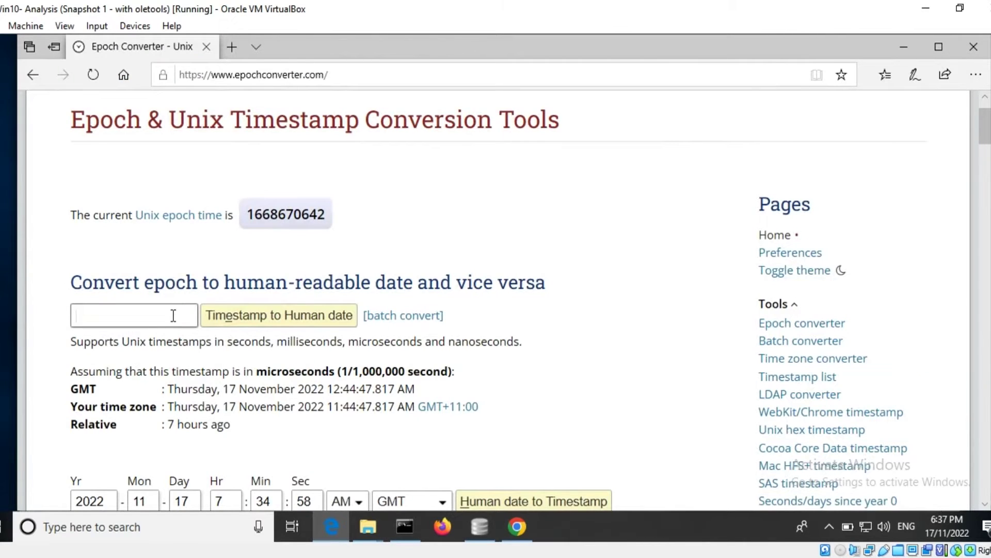
key("ctrl+v")
left_click(240, 321)
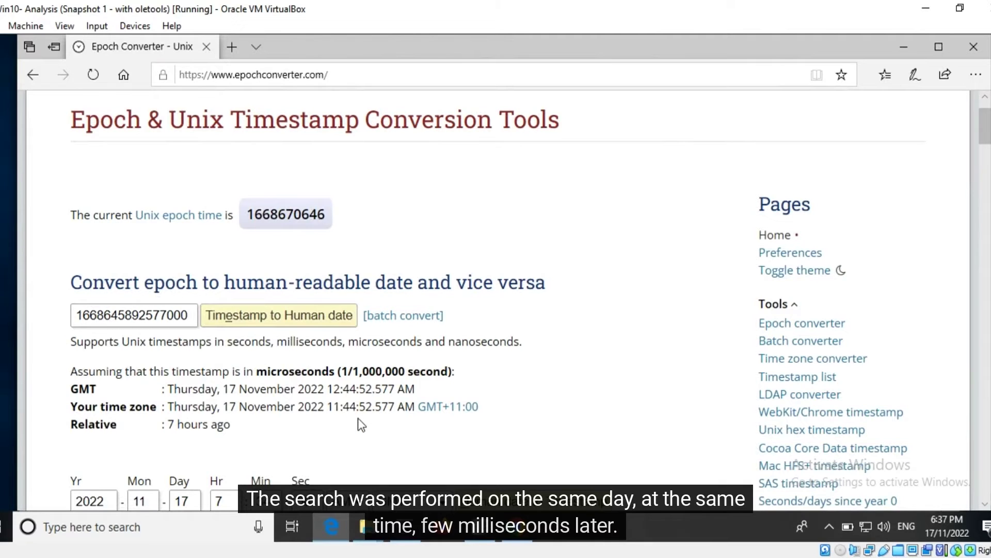
left_click(479, 527)
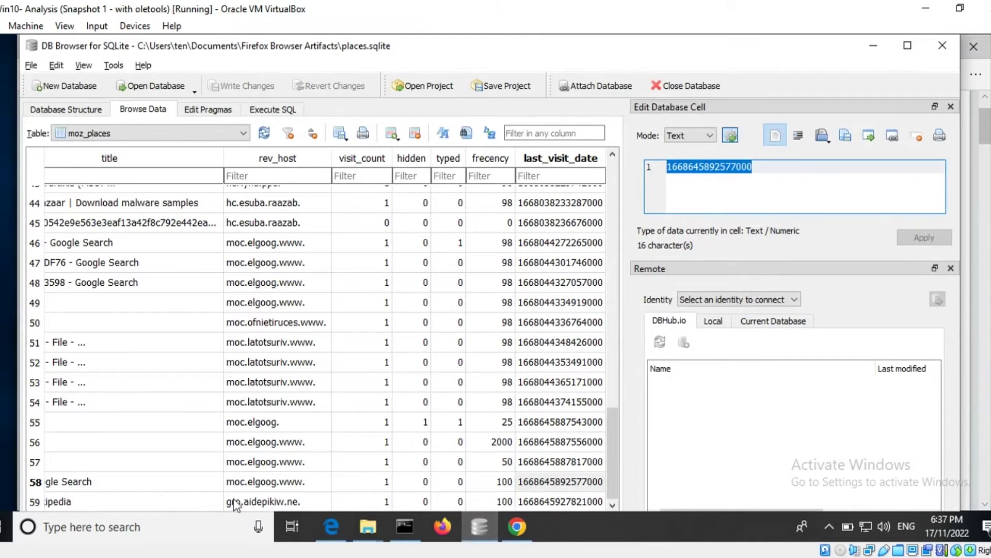
left_click(82, 502)
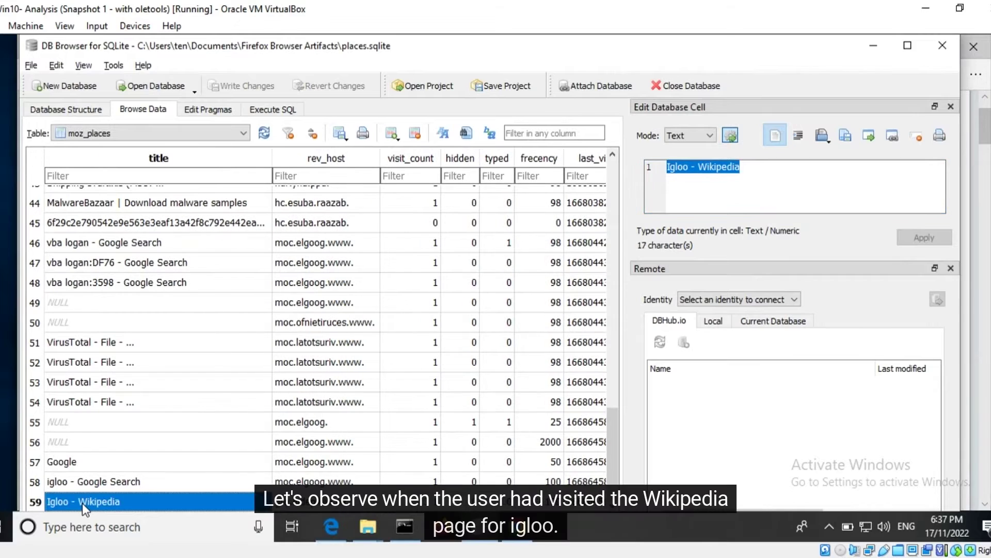
key("Right")
key("Right")
key("Right")
key("Right")
key("Right")
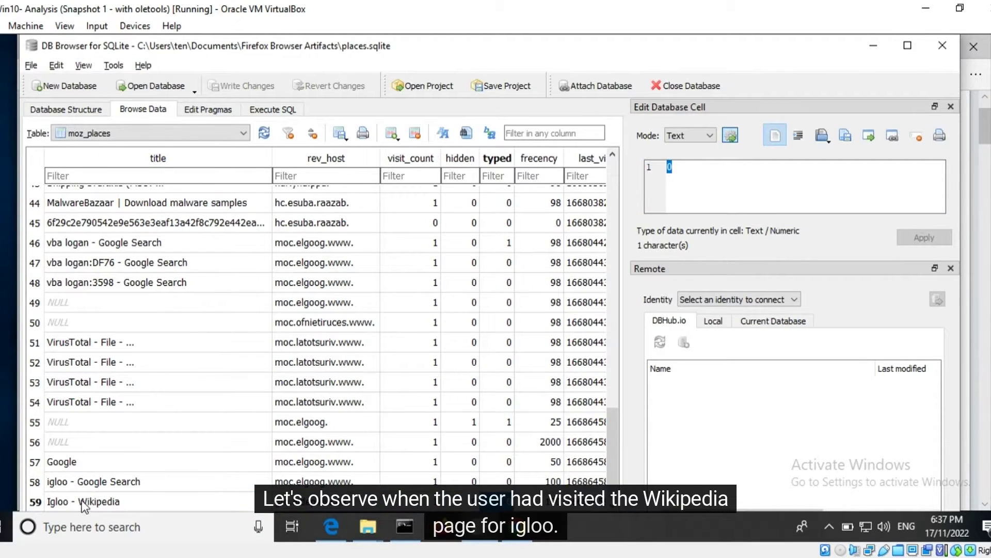
key("Right")
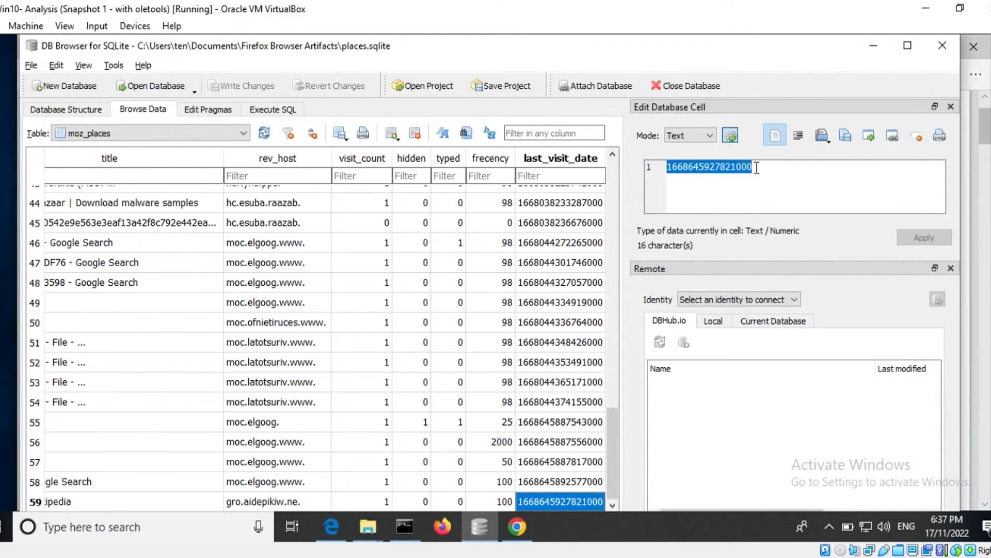
right_click(733, 177)
left_click(770, 222)
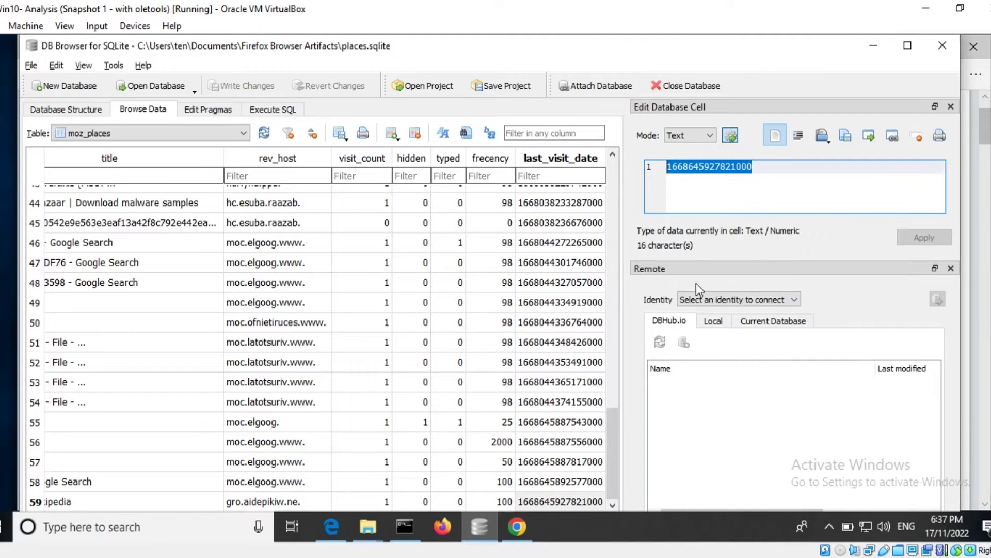
left_click(340, 519)
left_click(185, 319)
key("ctrl+a")
key("ctrl+v")
left_click(249, 319)
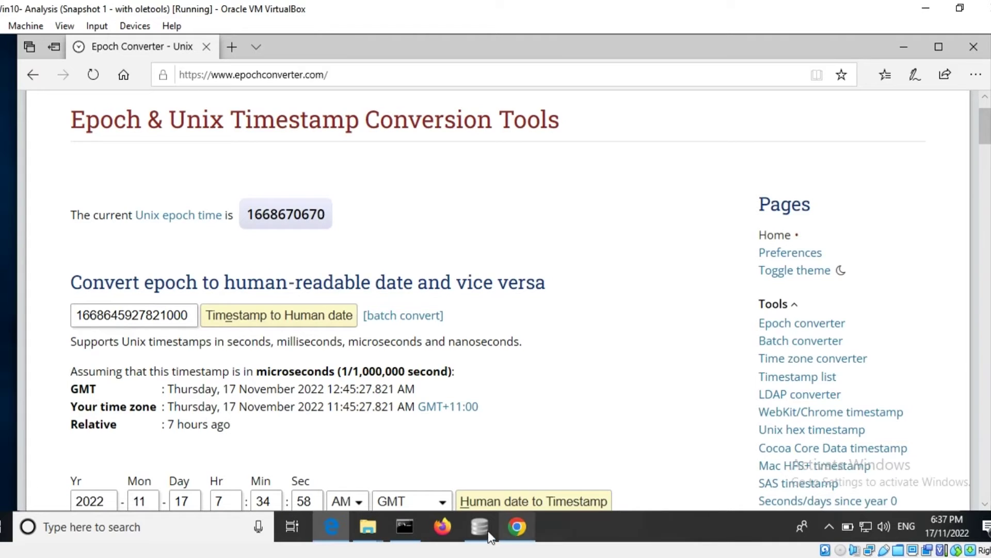
left_click(482, 532)
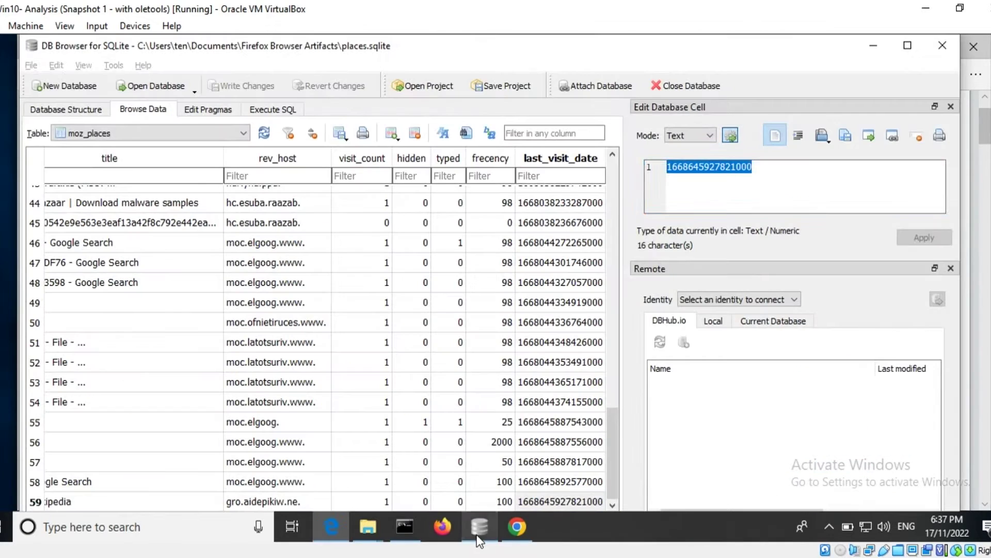
Select row 58's igloo search id cell, then drop down the places.sqlite table list
left_click(162, 488)
key("Left")
key("Left")
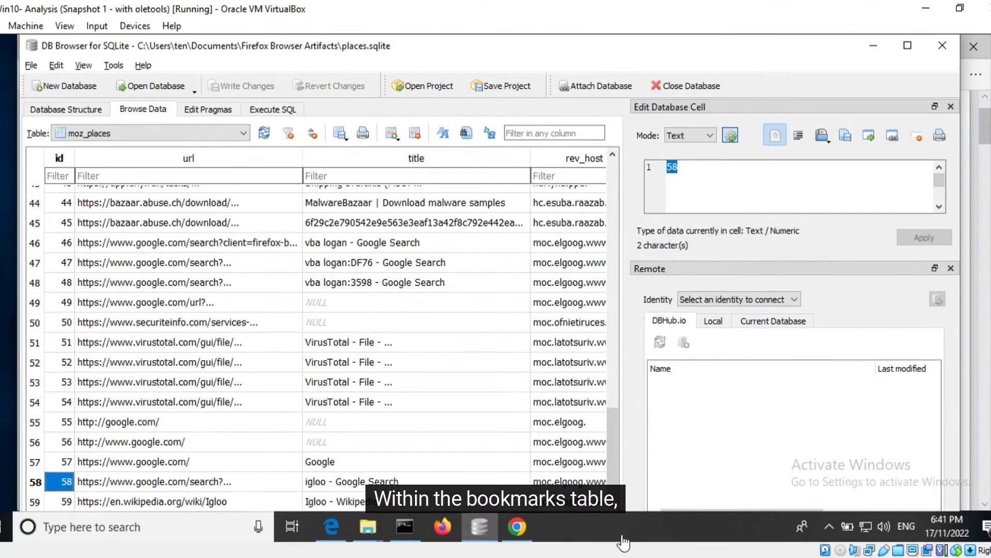
left_click(245, 133)
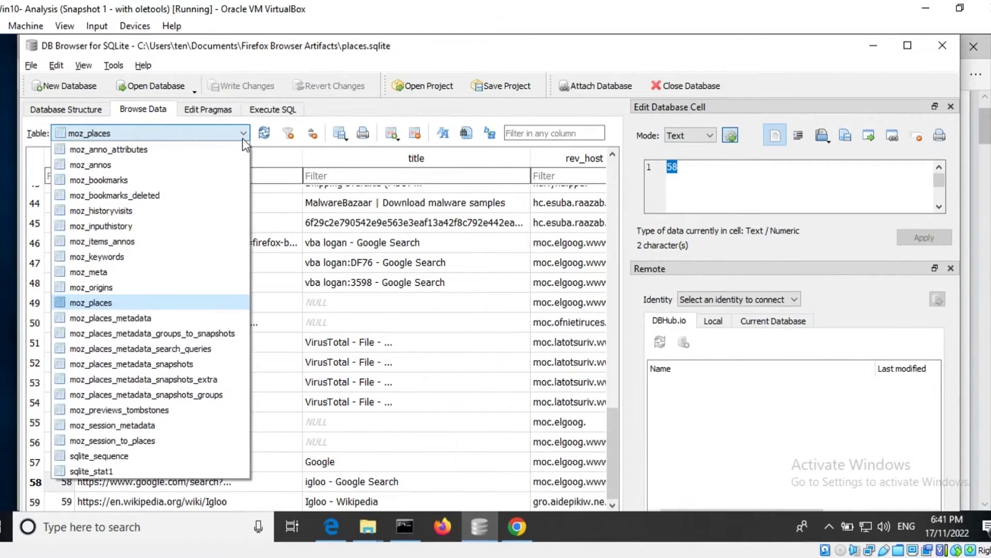
left_click(204, 180)
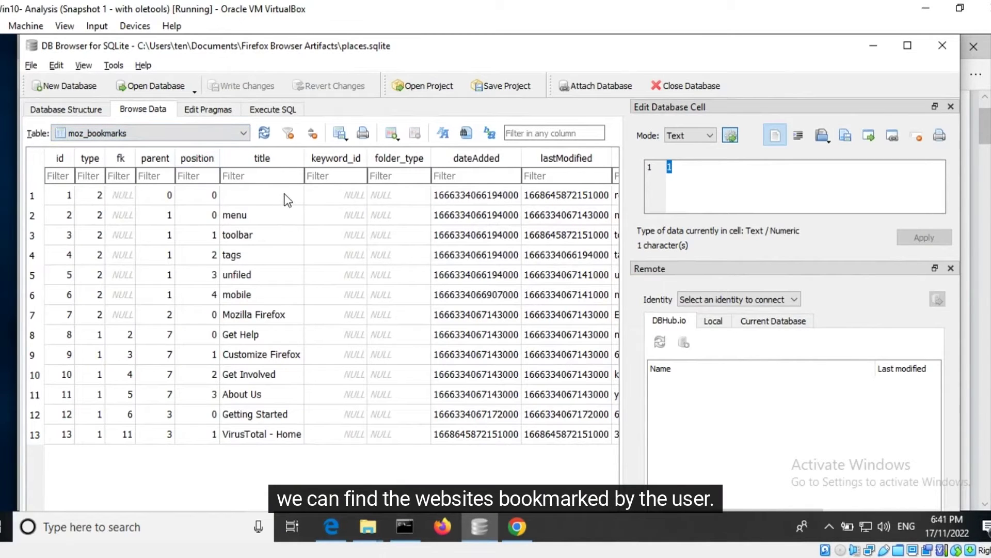
left_click(288, 434)
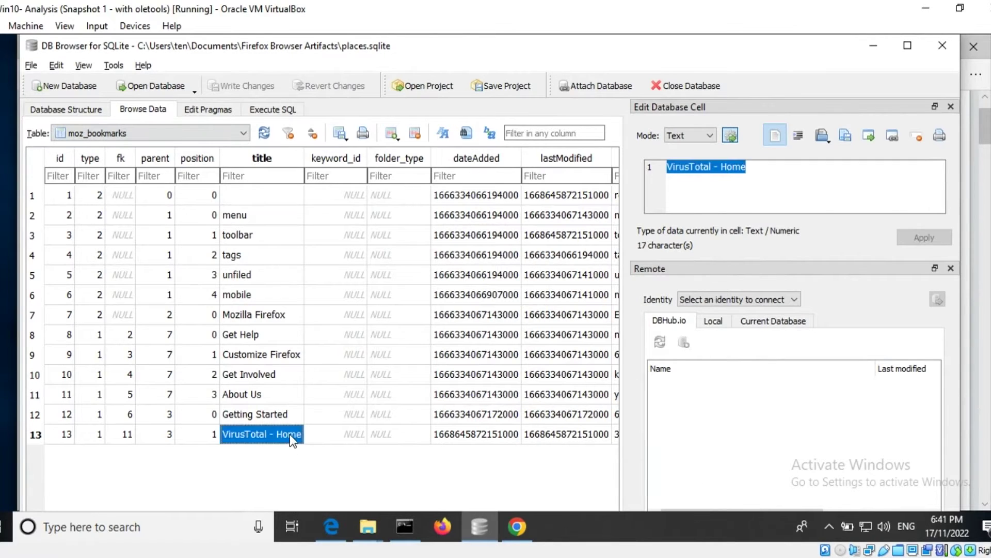
left_click(466, 435)
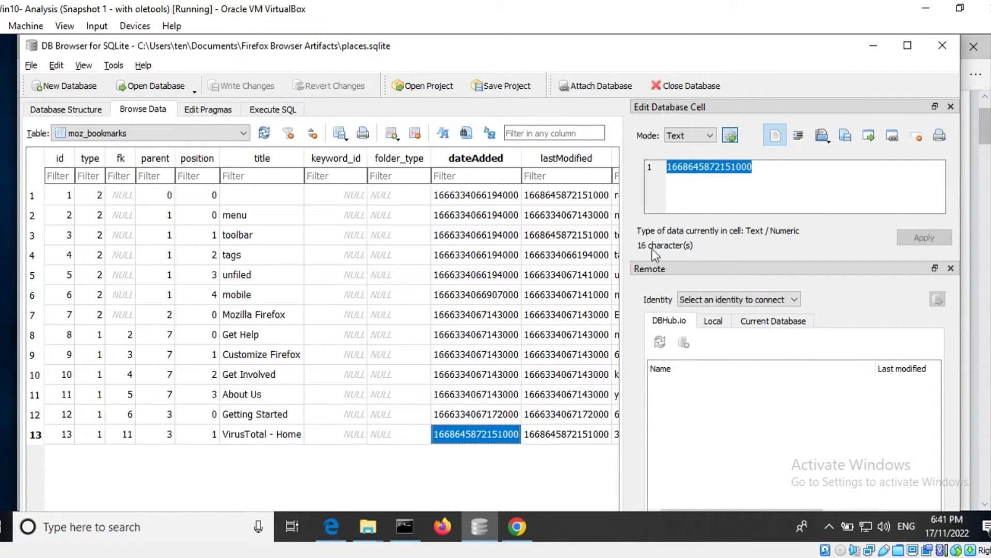
right_click(727, 167)
left_click(758, 233)
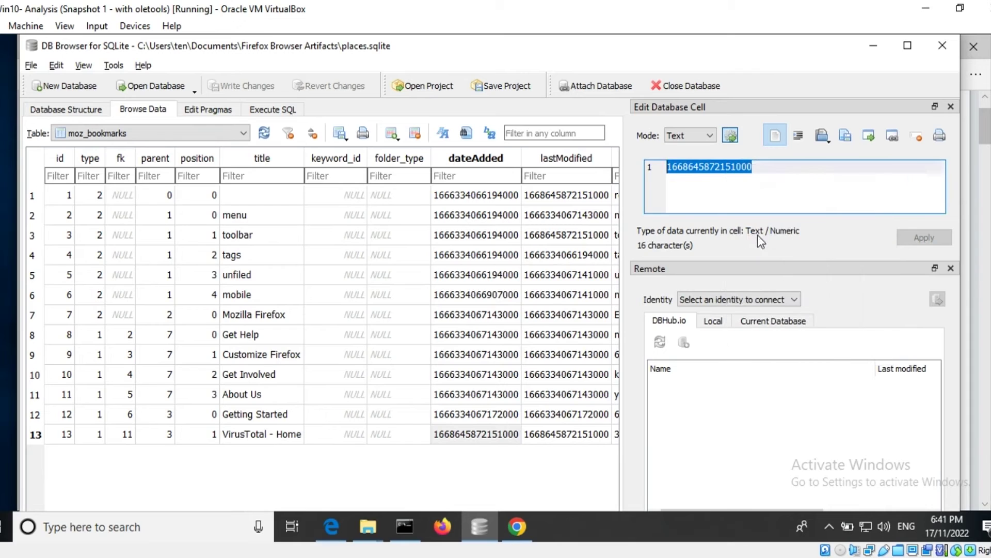
left_click(331, 526)
left_click(195, 314)
key("ctrl+a")
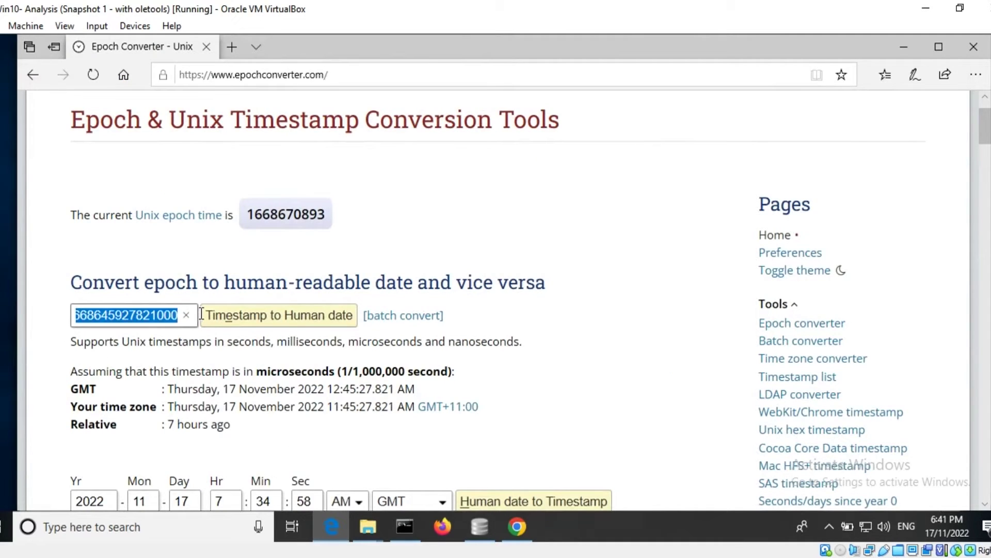
key("BackSpace")
right_click(149, 310)
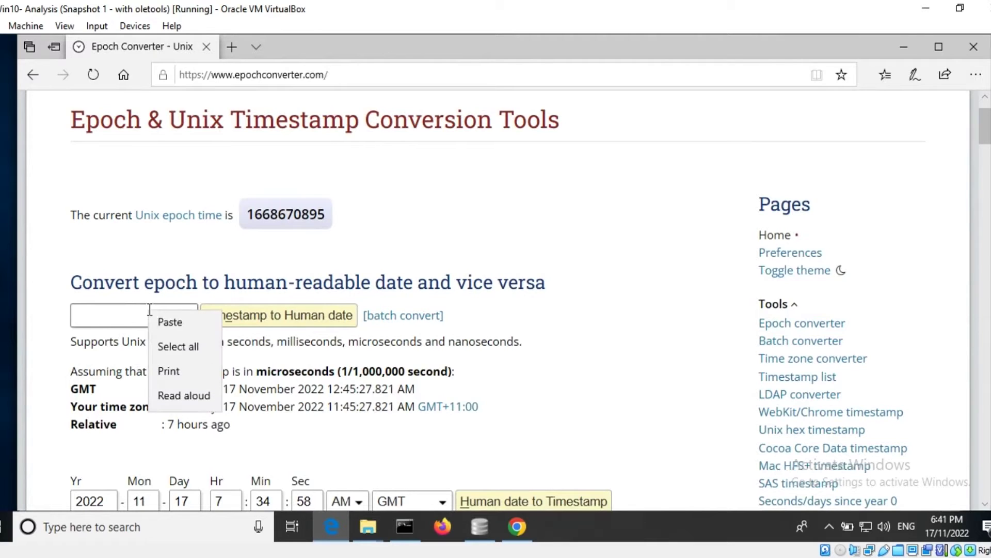
left_click(184, 331)
left_click(234, 316)
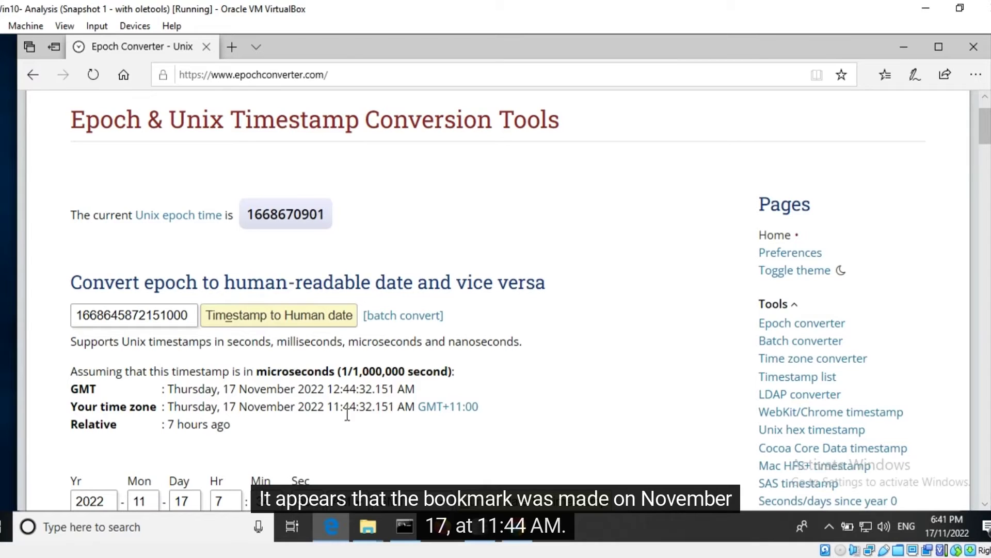
mouse_move(346, 415)
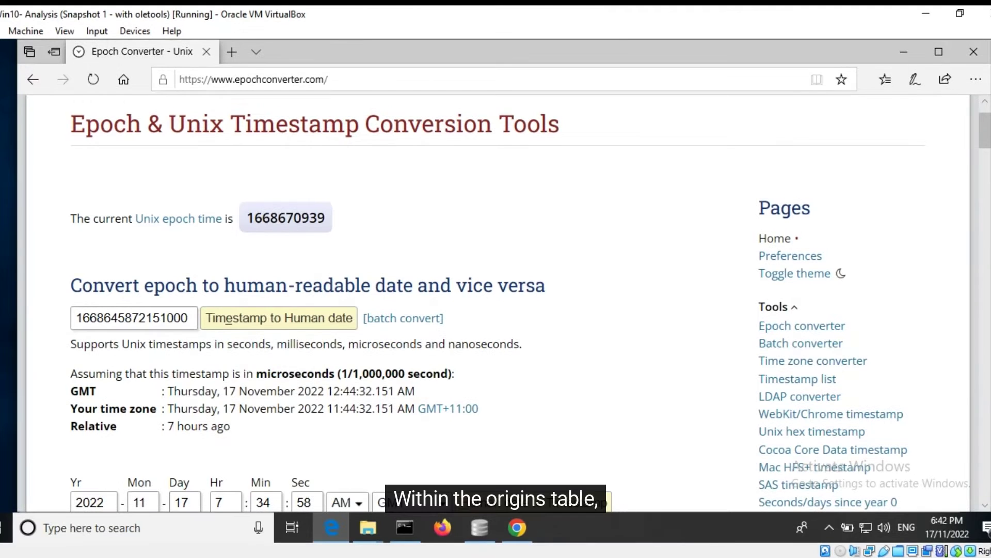
left_click(480, 526)
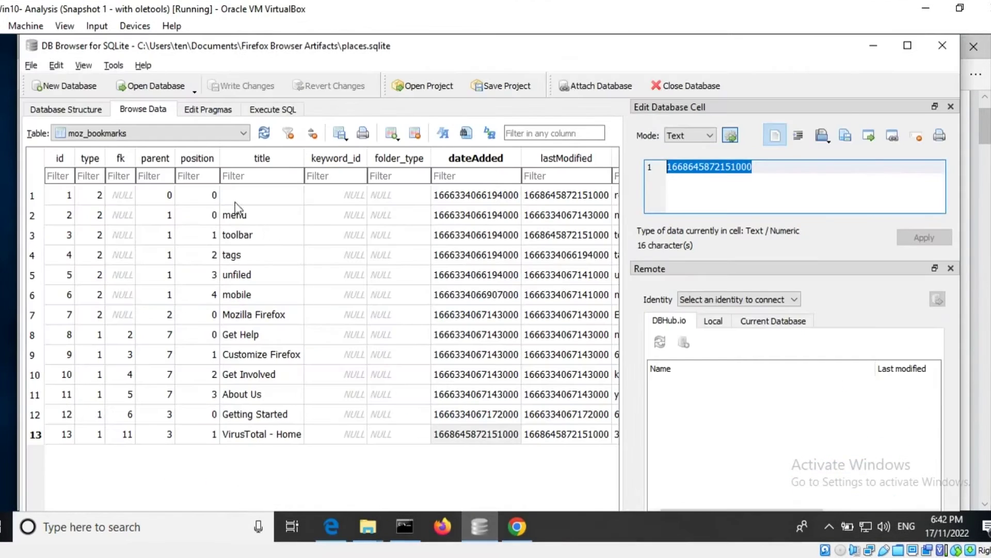
View the moz_origins table, then drag formhistory.sqlite into DB Browser to open it
left_click(228, 133)
left_click(182, 287)
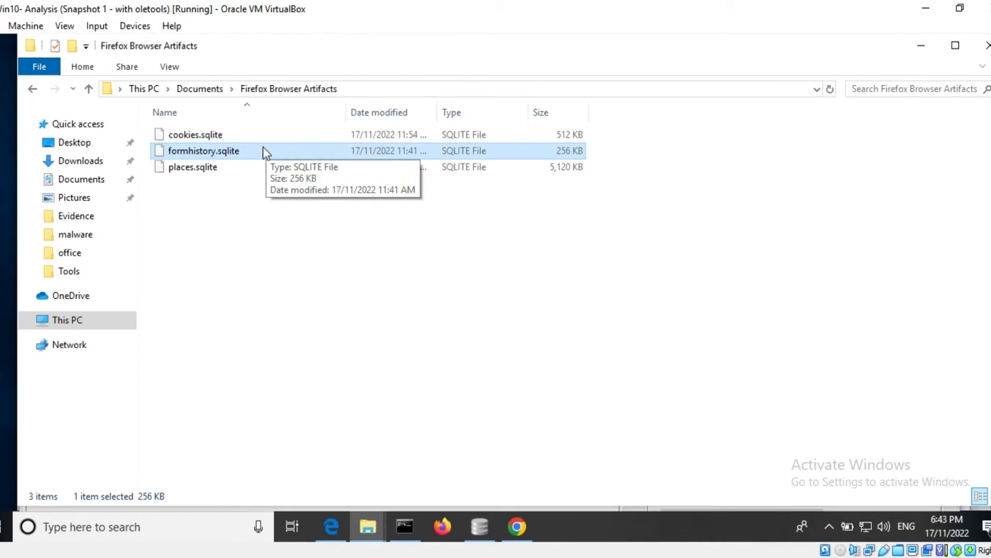
left_click_drag(262, 150, 300, 225)
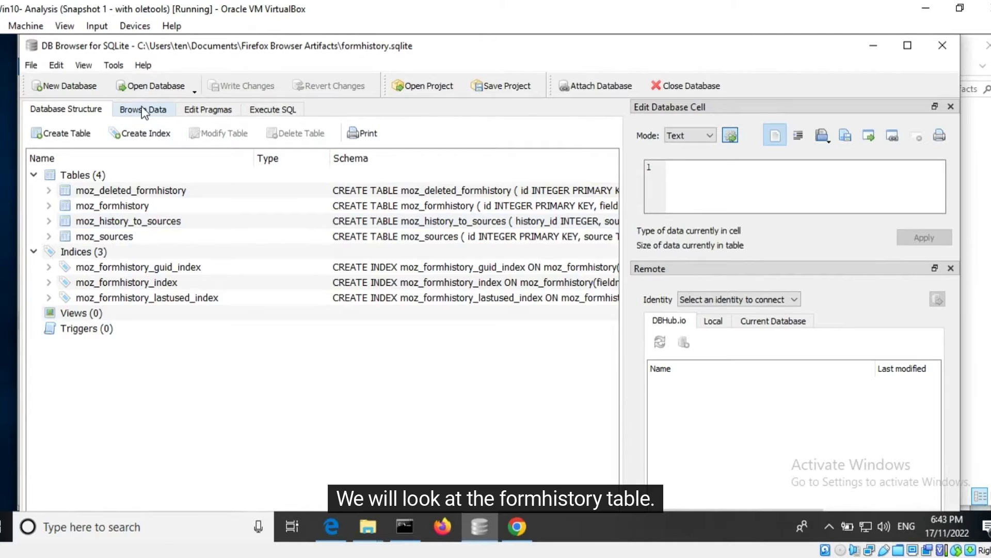
Browse formhistory.sqlite's data and check its table list, keeping moz_deleted_formhistory loaded
left_click(143, 110)
left_click(169, 134)
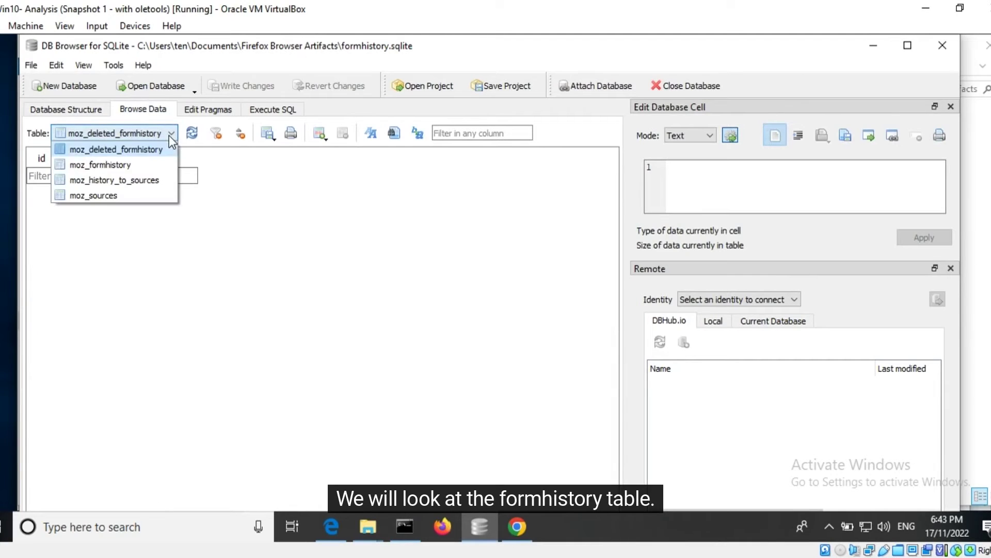
left_click(164, 165)
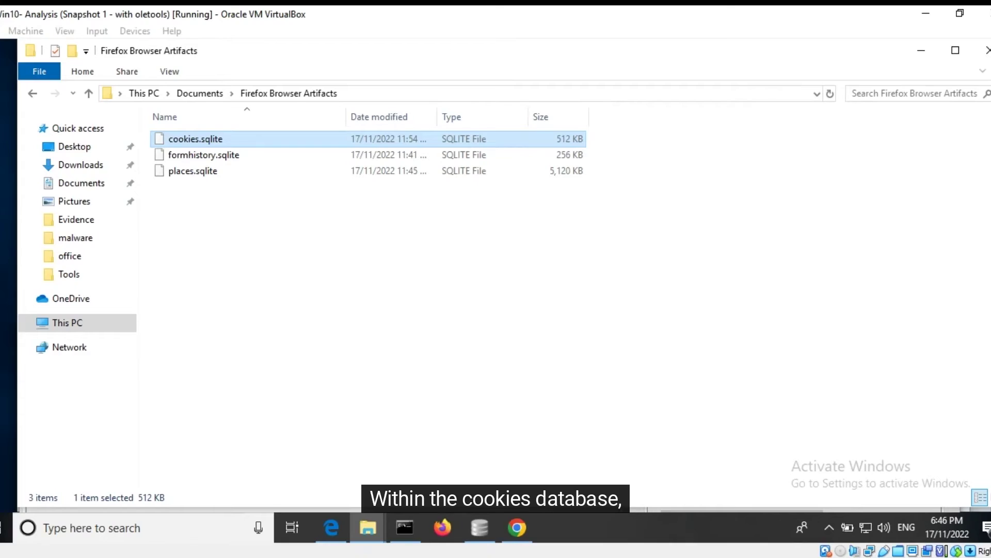
Open cookies.sqlite in DB Browser and browse the moz_cookies table's rows
left_click_drag(277, 134, 313, 239)
key("alt+Tab")
left_click(138, 110)
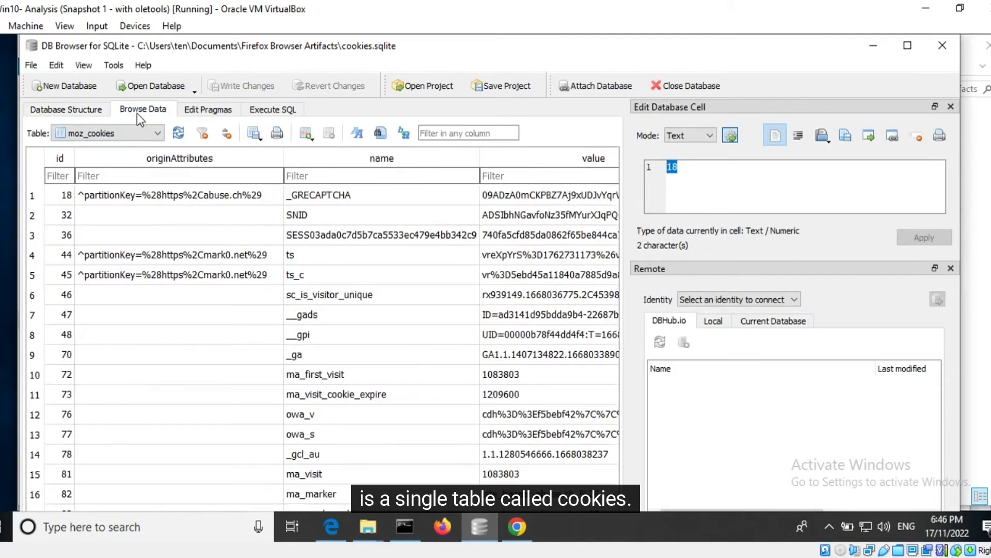
left_click(152, 135)
left_click(151, 136)
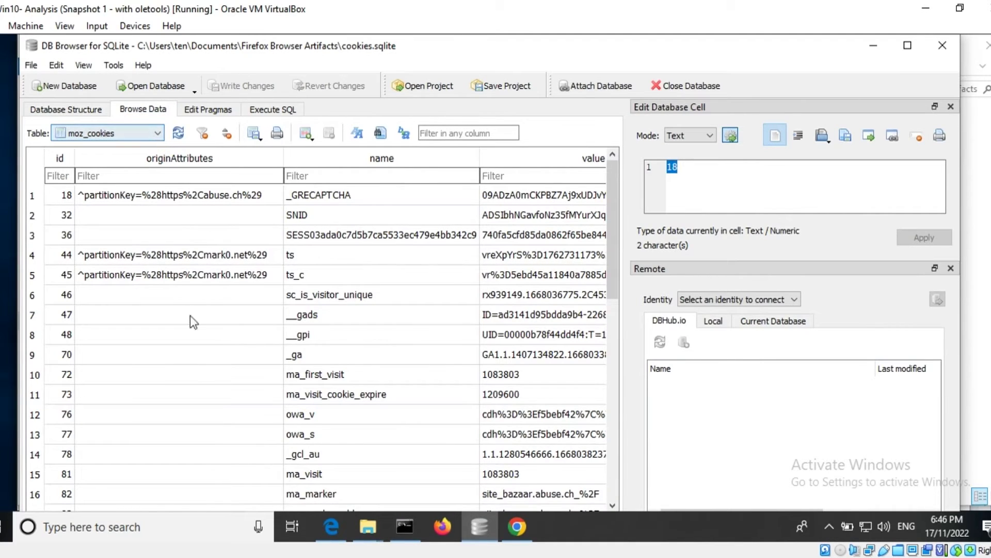
Step across row 8, the mark0.net __gpi cookie, through name, host and path to creationTime
left_click(212, 341)
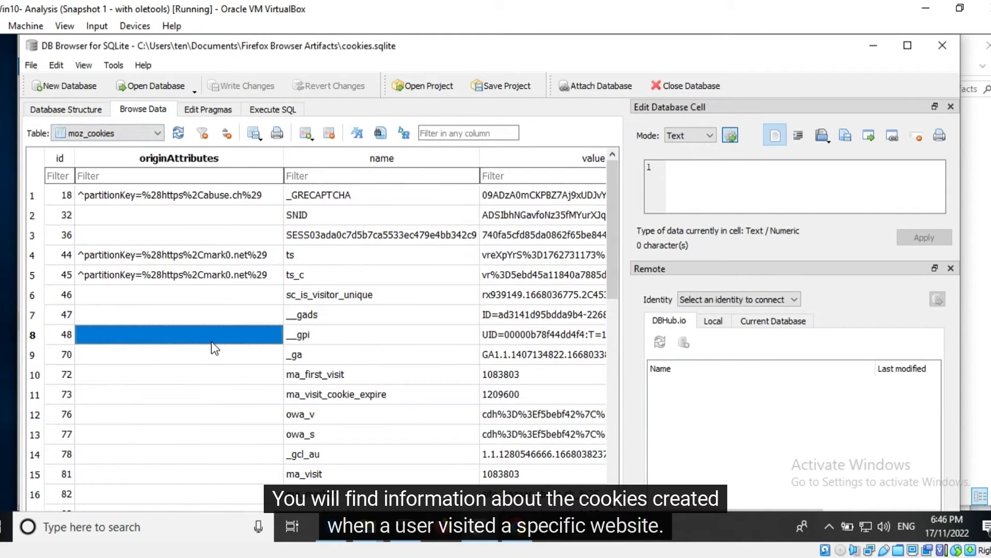
key("Right")
key("Right")
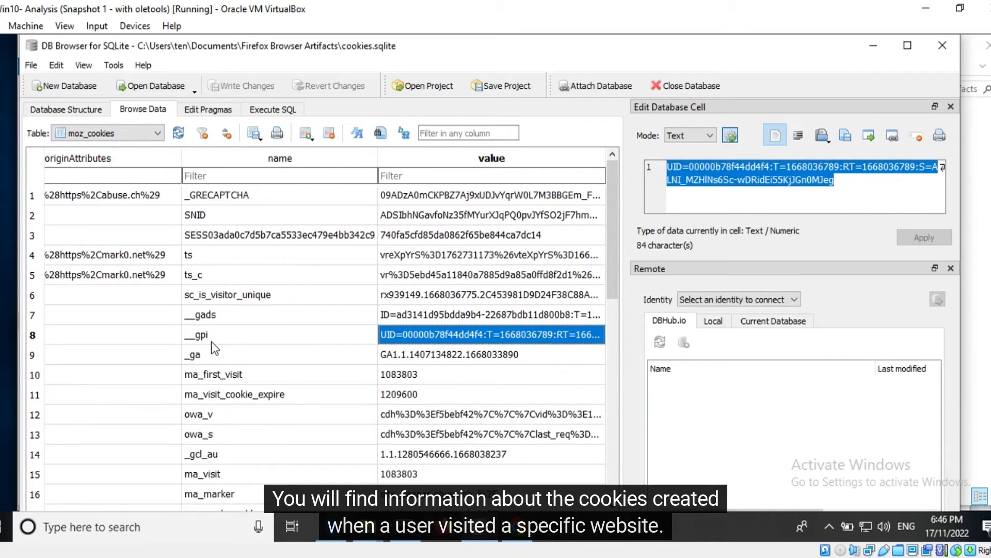
key("Right")
key("Right")
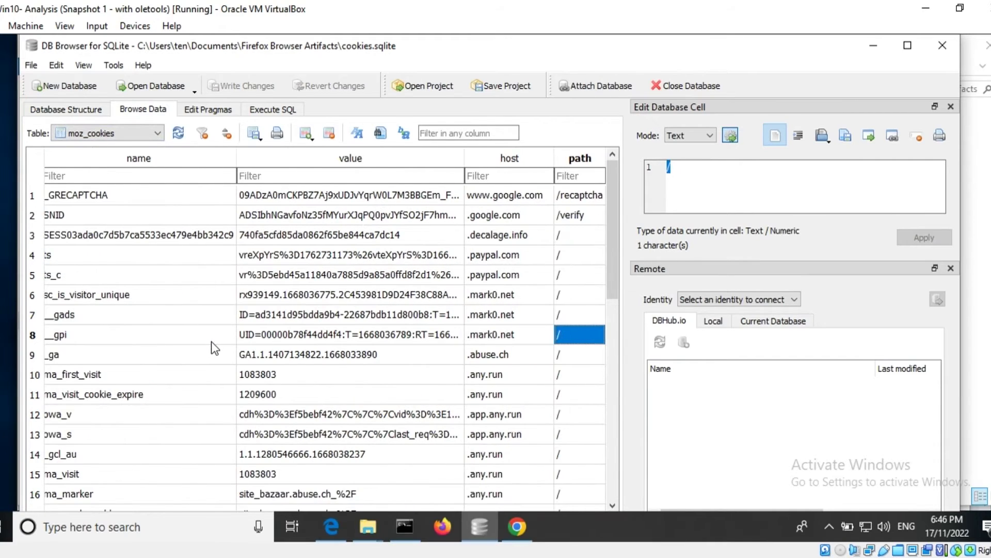
key("Right")
key("Right")
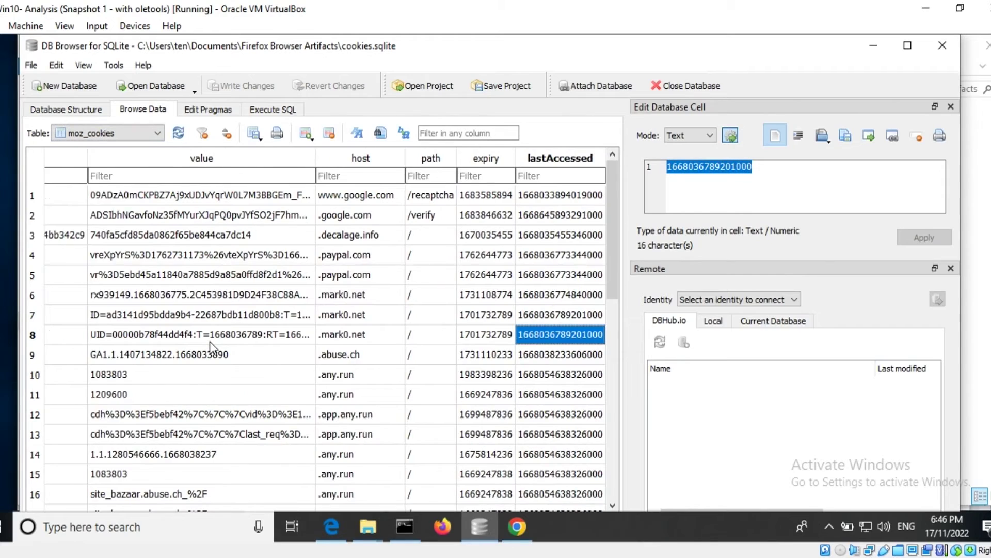
key("Right")
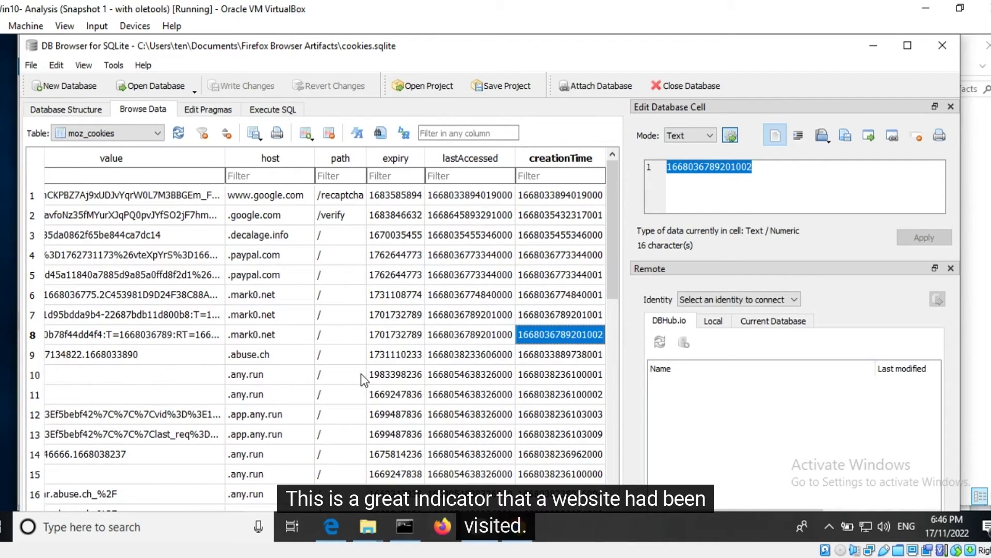